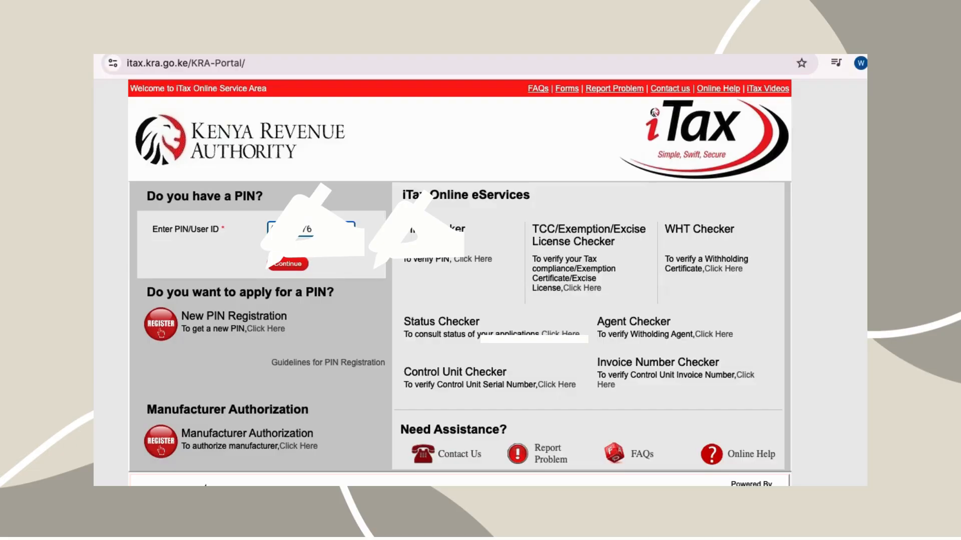
Step: Continue past the PIN, enter the account password and security stamp sum, and log in
left_click(283, 264)
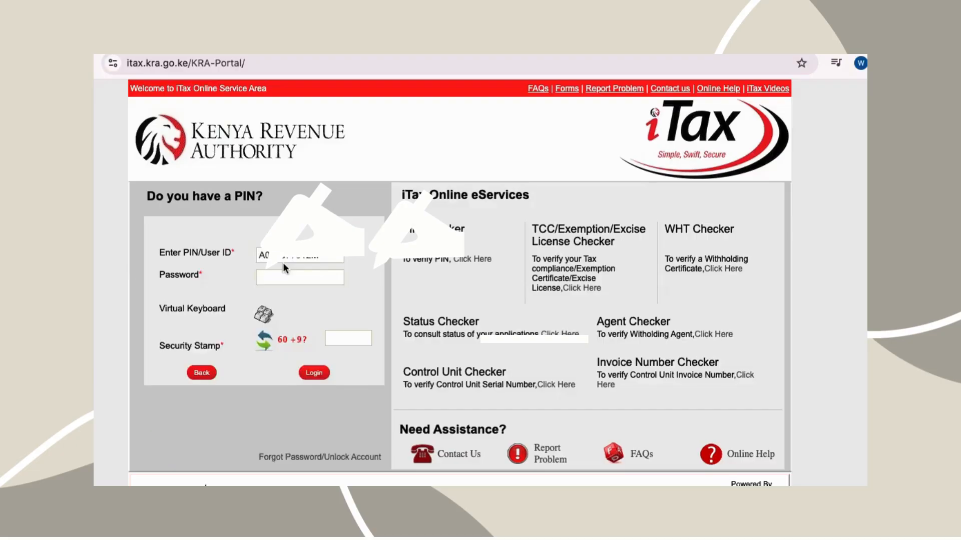
left_click(282, 277)
type("•••••••")
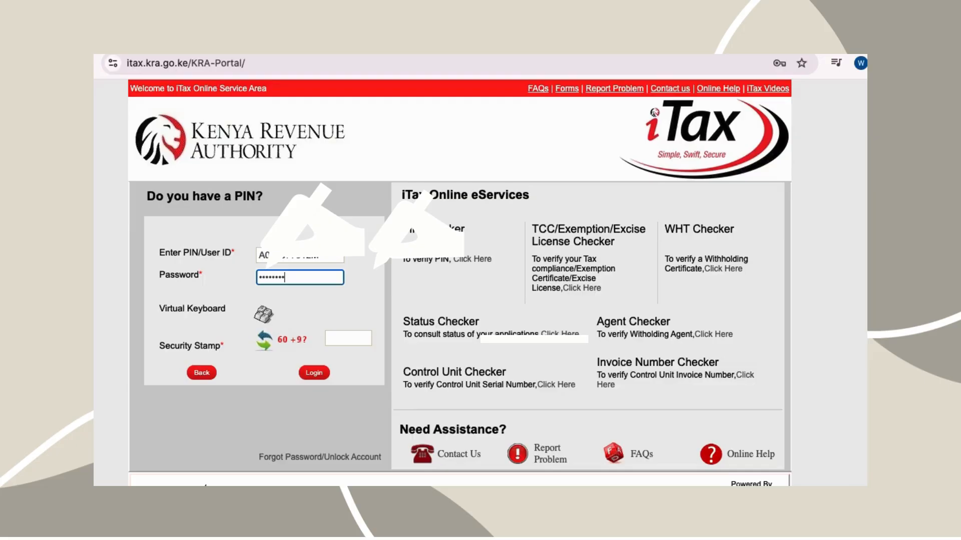
type("••••")
left_click(337, 339)
type("69")
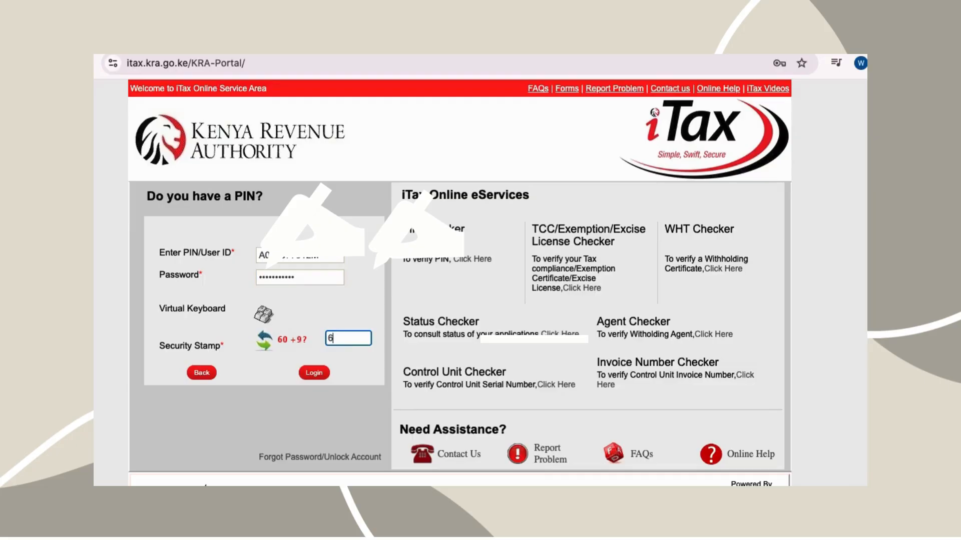
left_click(316, 376)
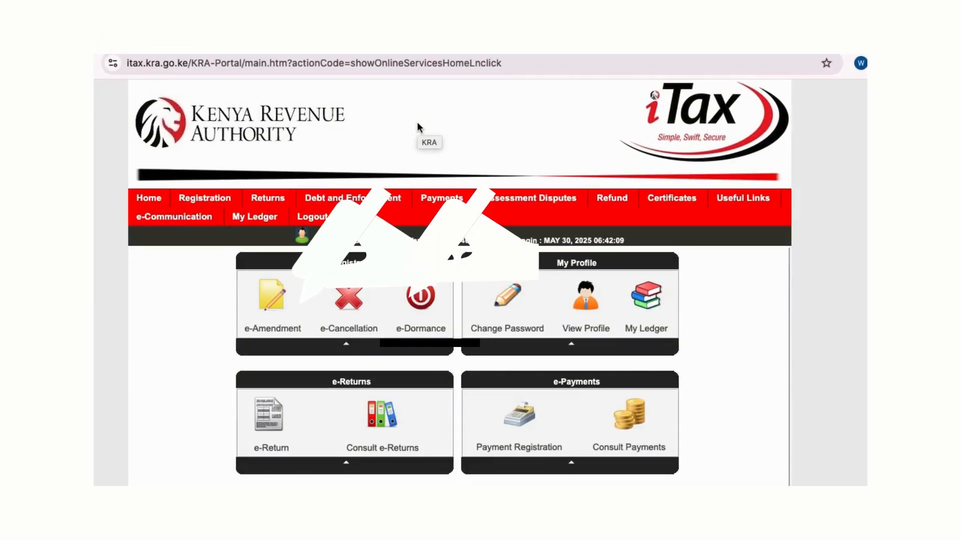
Step: File a new Income Tax - Resident Individual return and download its Excel return form
mouse_move(267, 198)
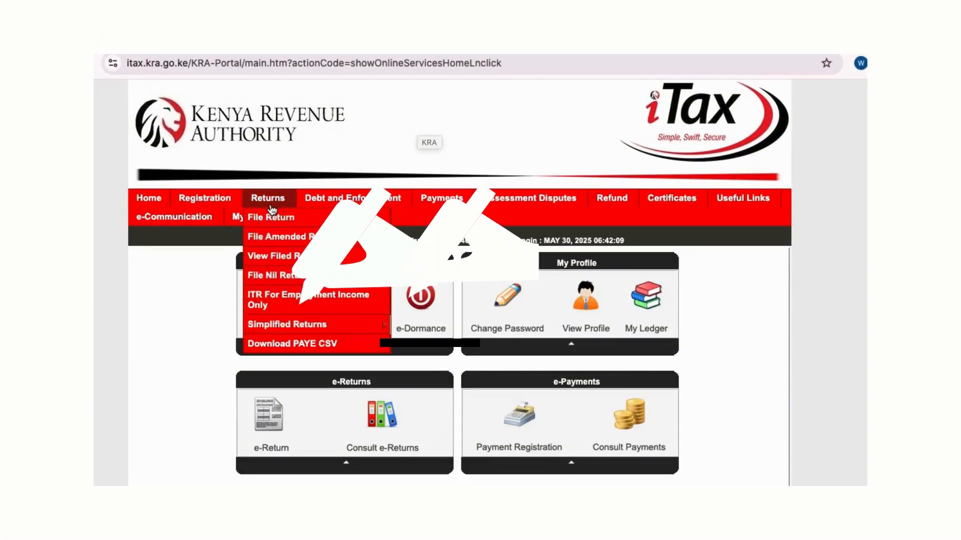
left_click(313, 219)
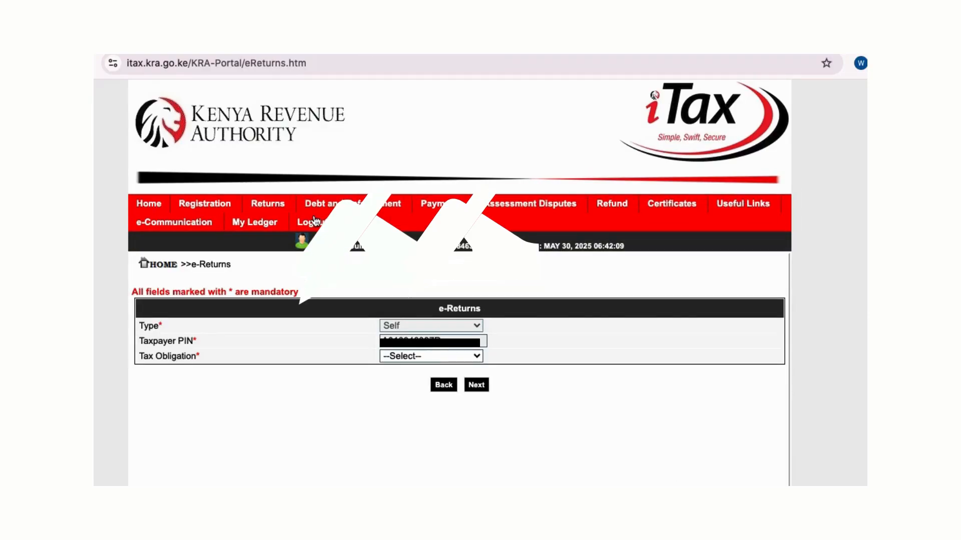
left_click(404, 356)
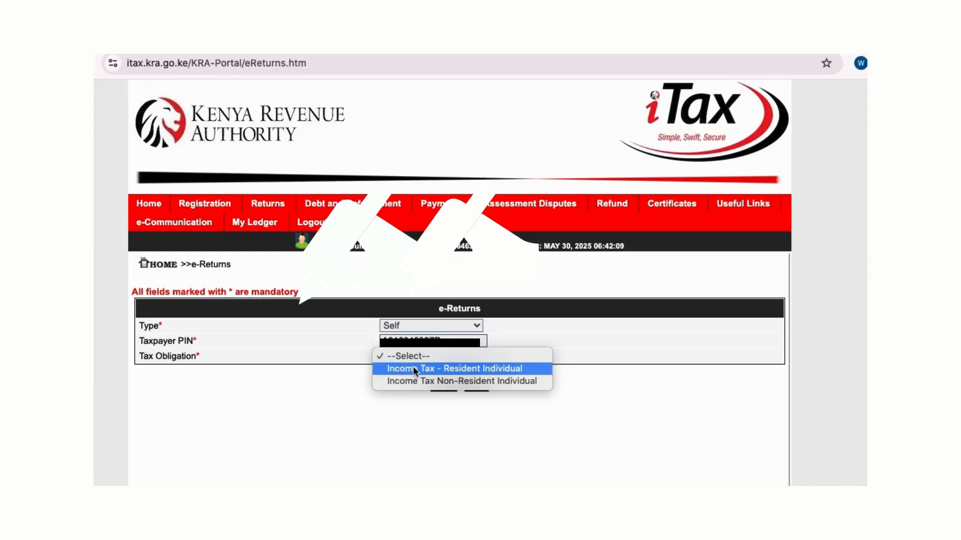
left_click(414, 370)
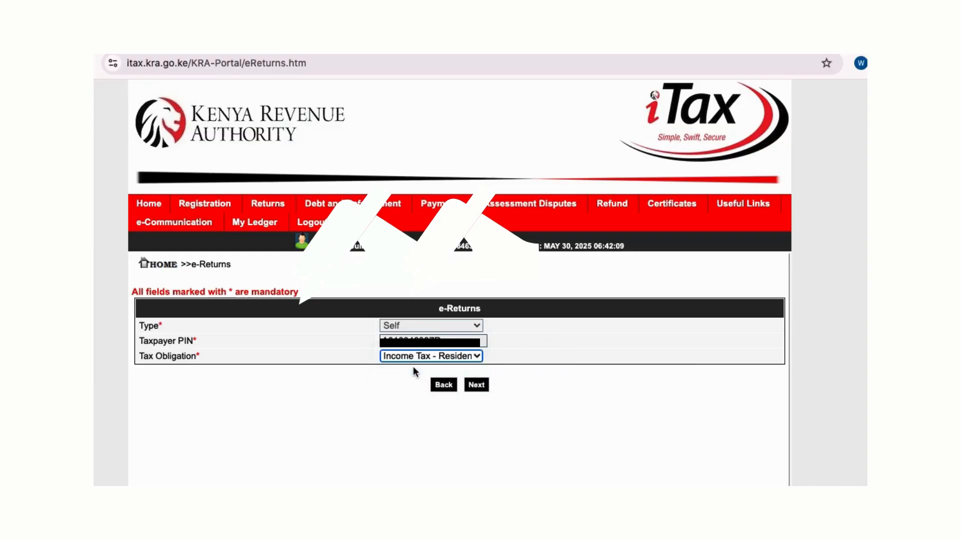
left_click(476, 386)
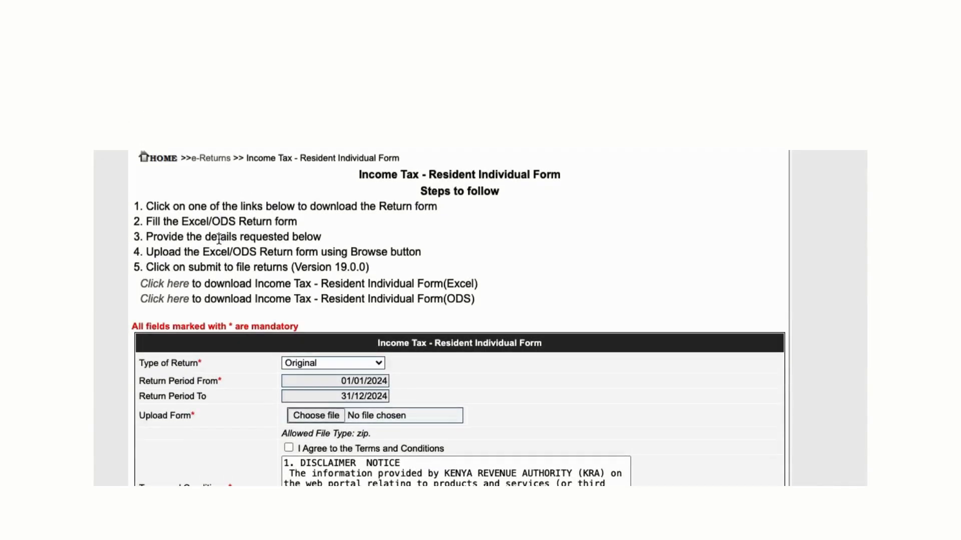
left_click(168, 285)
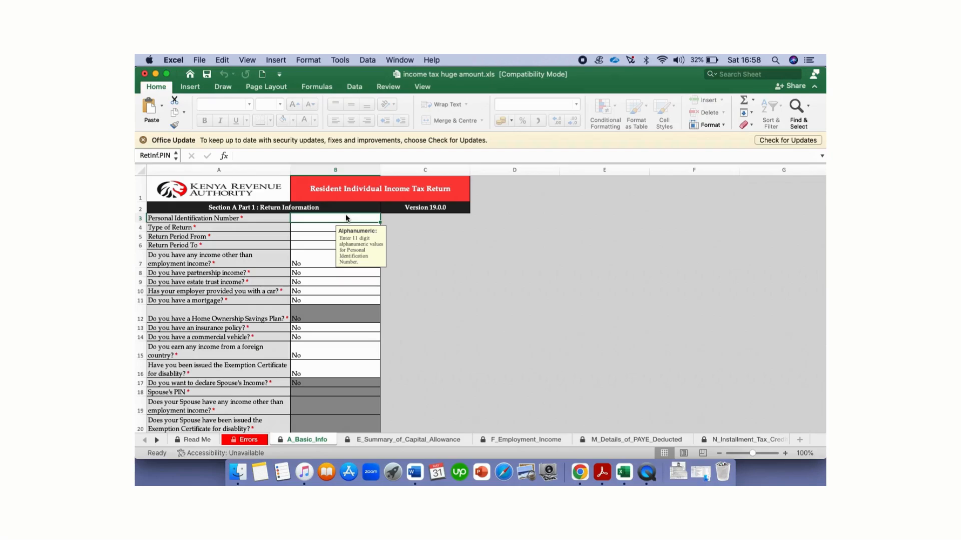
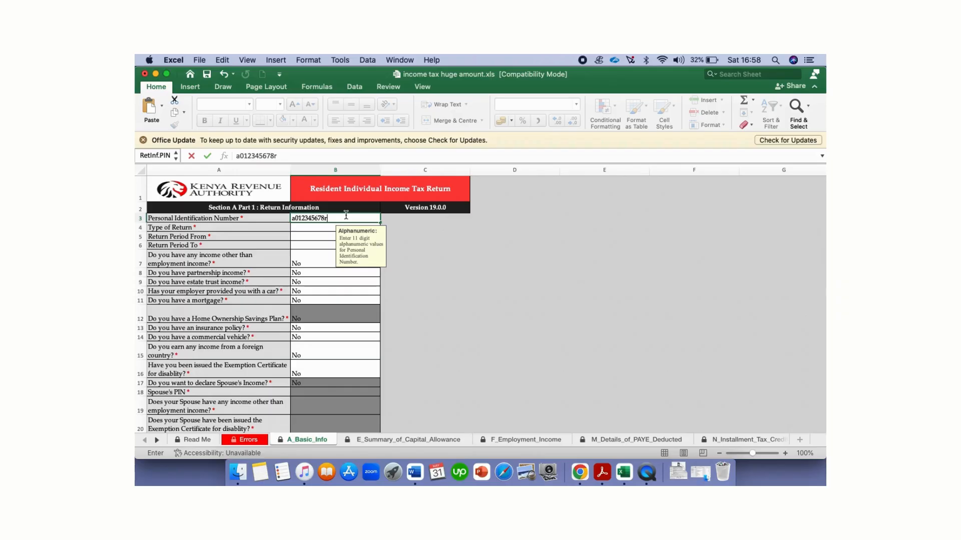
Step: Enter the taxpayer PIN and set the type of return to Original
left_click(319, 228)
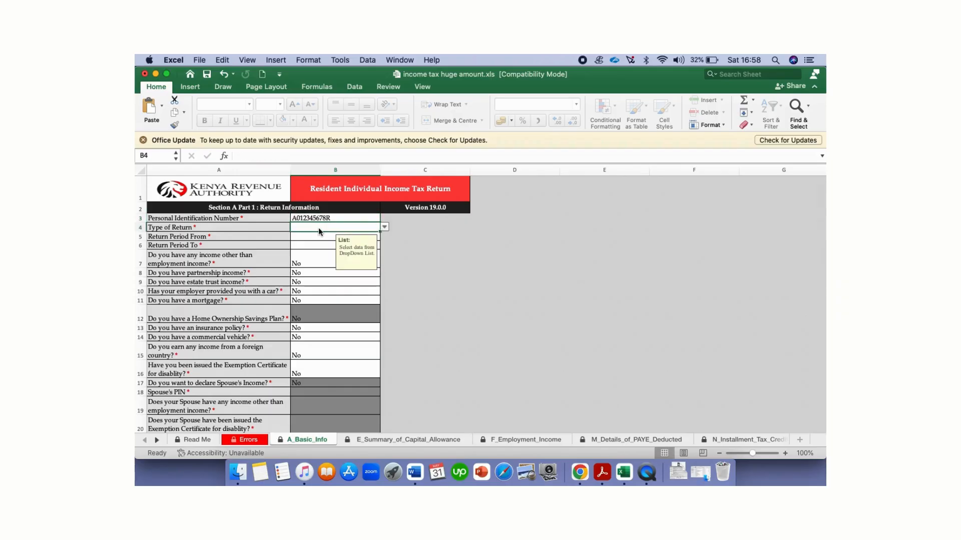
left_click(384, 228)
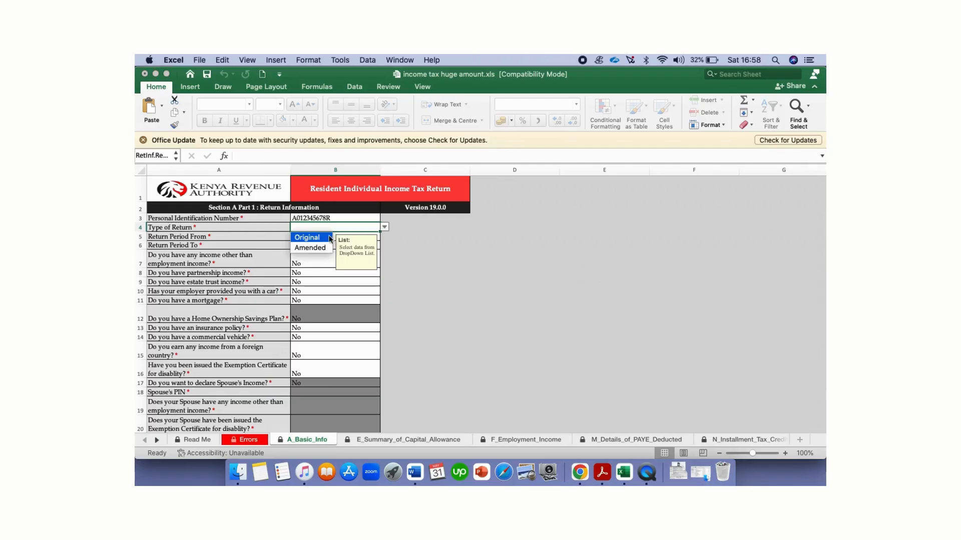
left_click(310, 238)
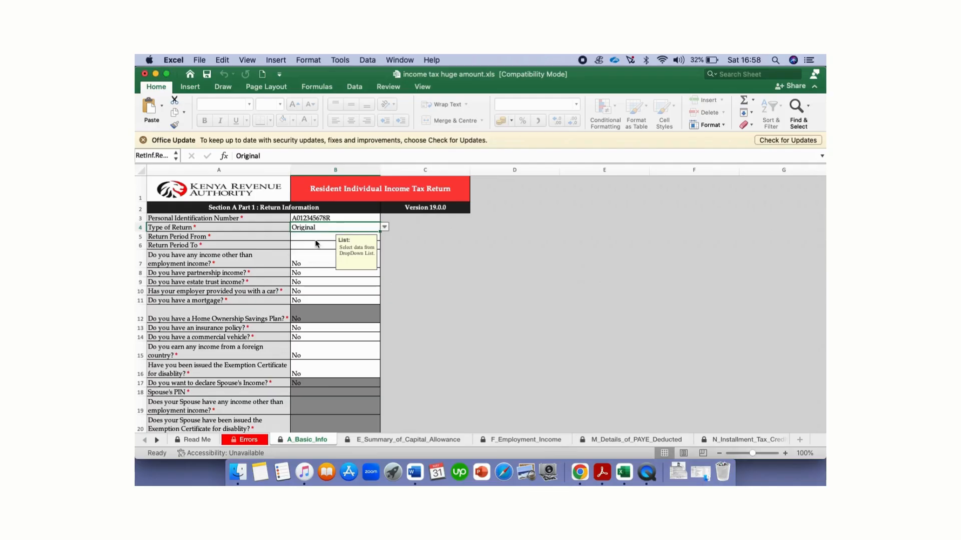
left_click(310, 239)
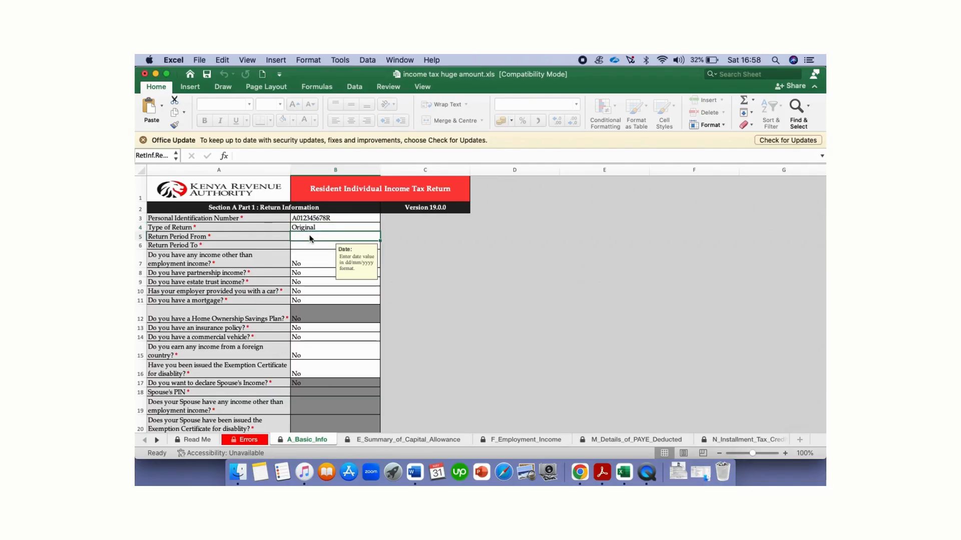
Step: Set the return period from 01/01/2024 to 31/12/2024 and answer Yes to other income
type("01/")
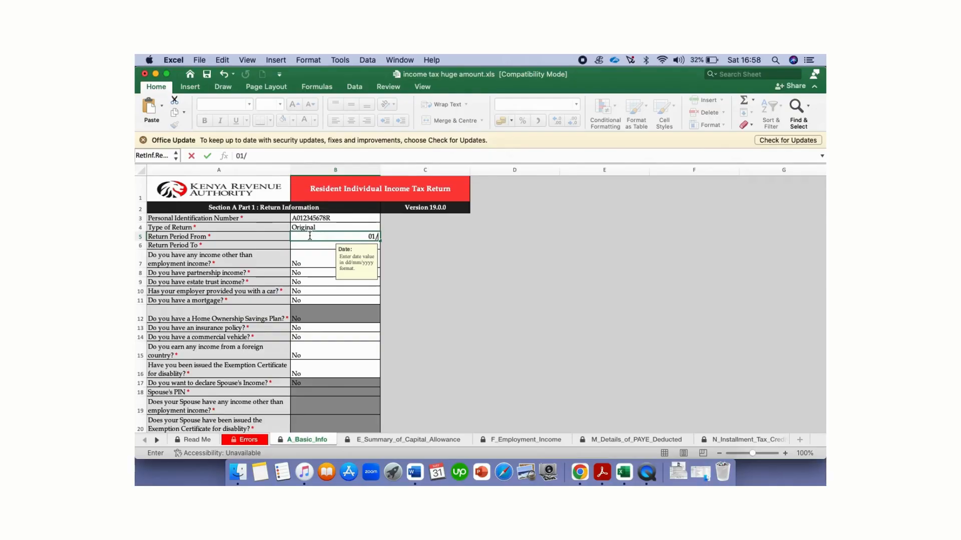
type("01/20254")
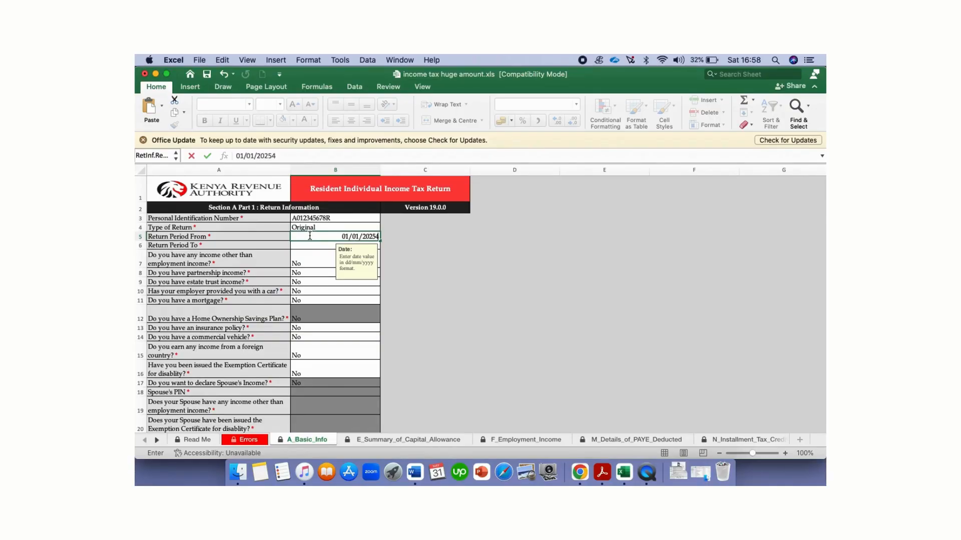
key("BackSpace")
key("BackSpace")
type("4")
left_click(304, 246)
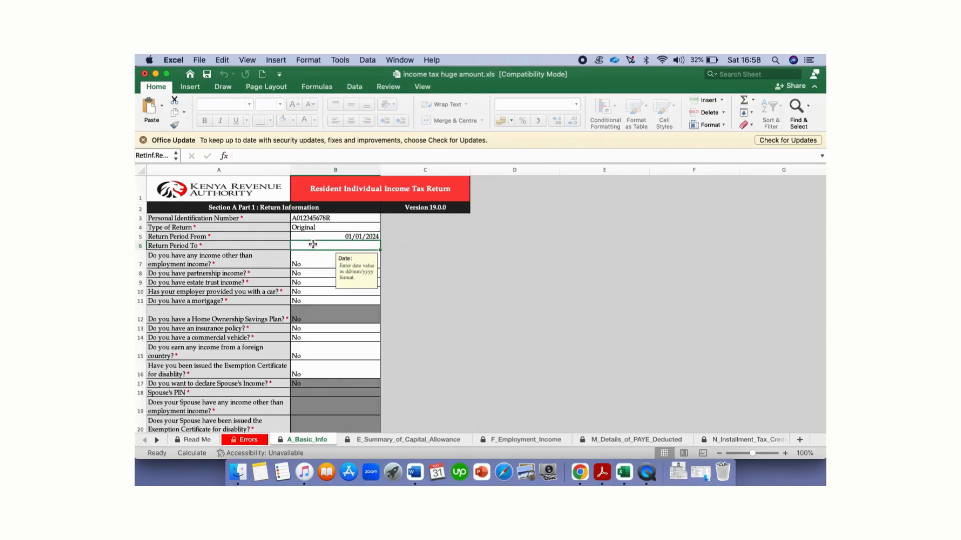
type("31")
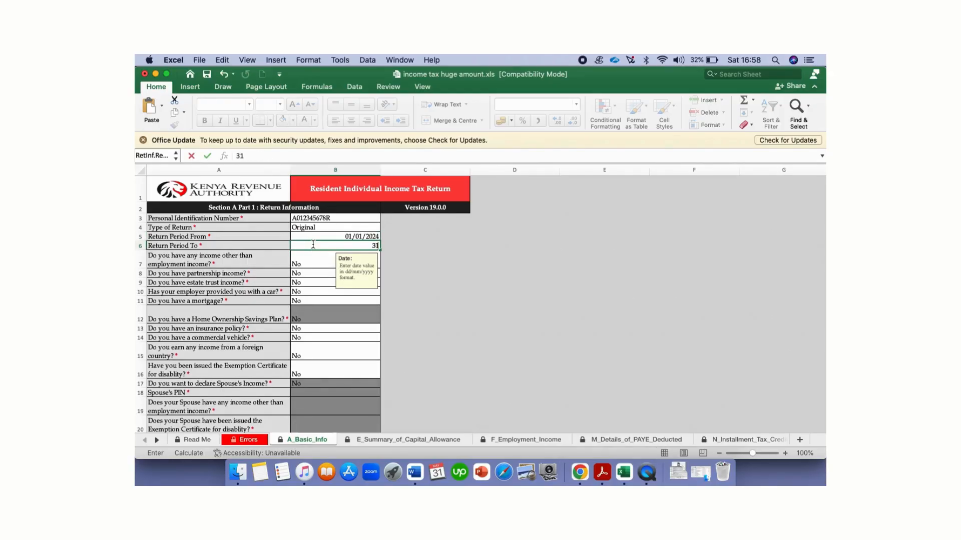
type("/12/2024")
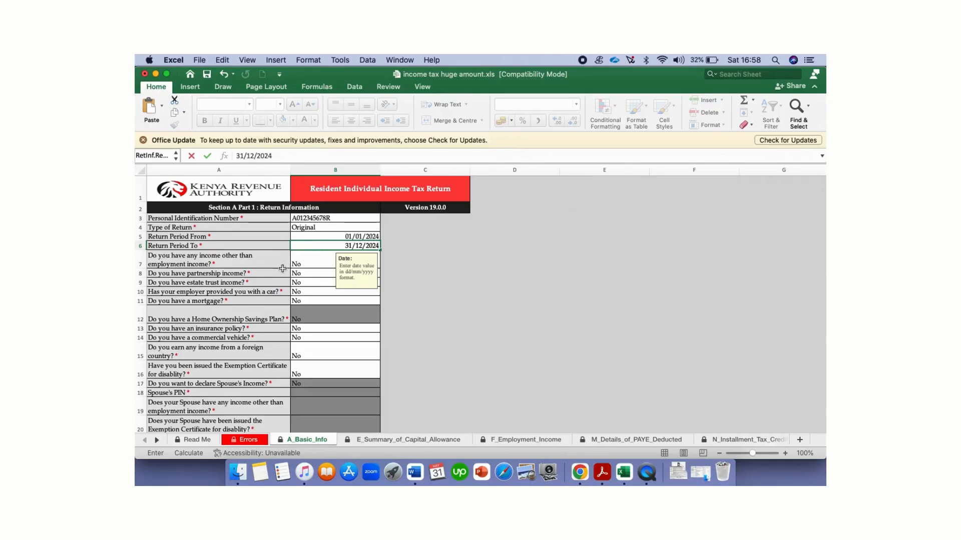
left_click(306, 259)
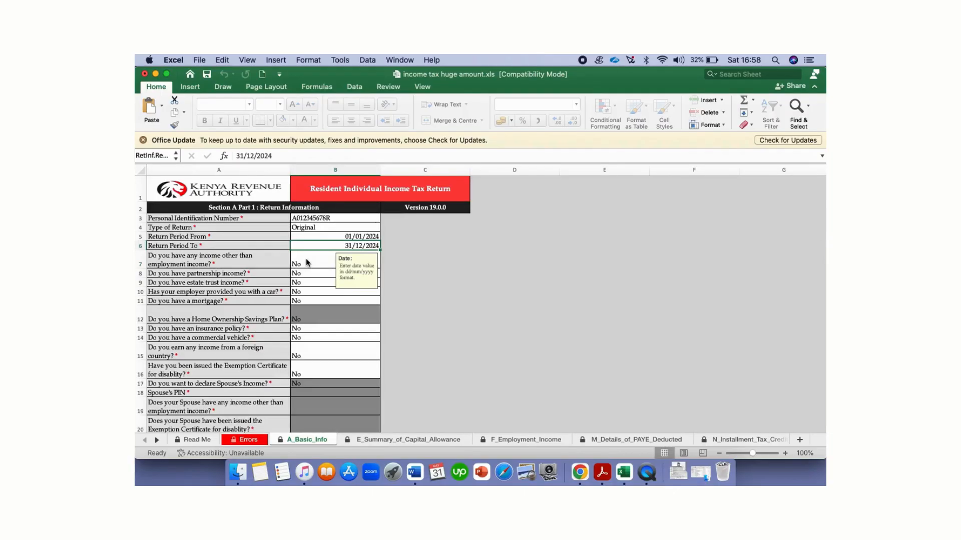
left_click(314, 261)
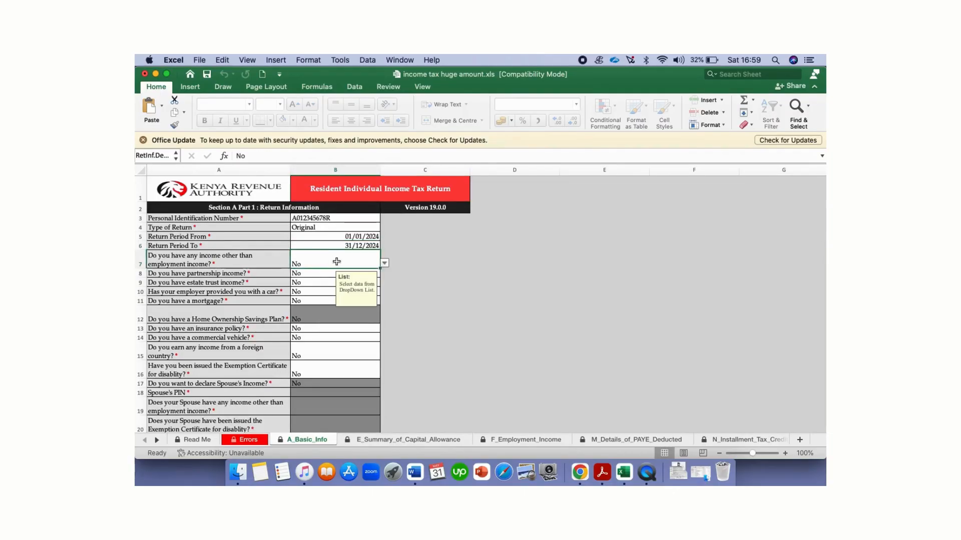
left_click(385, 264)
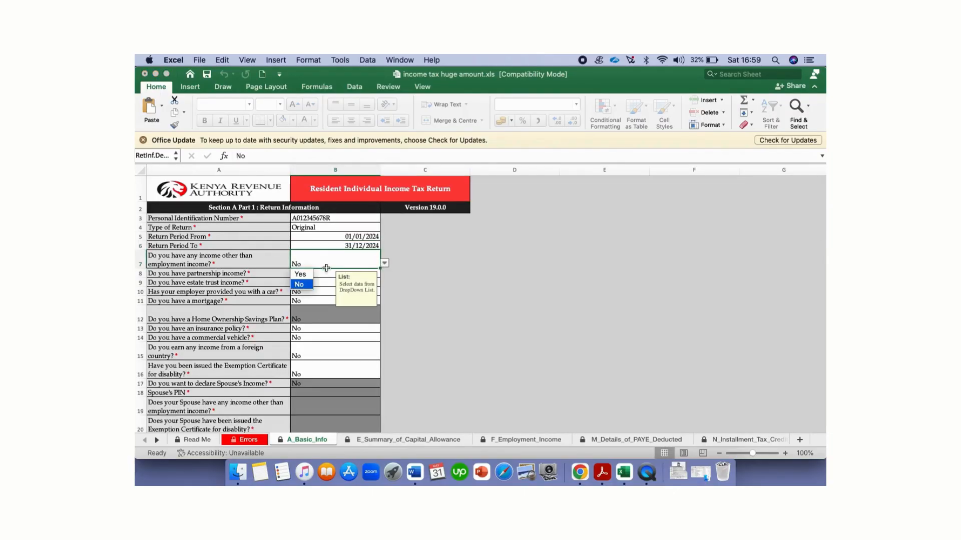
left_click(302, 275)
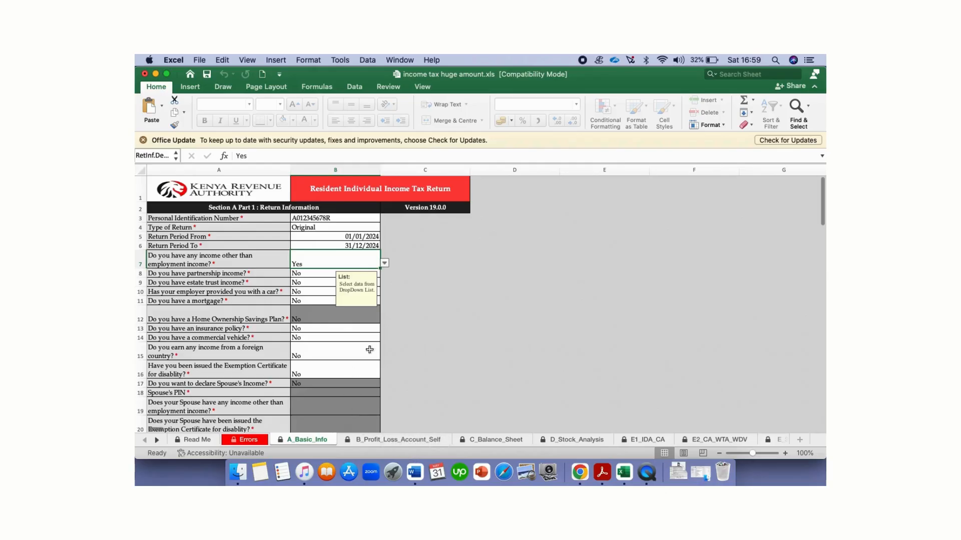
Step: On B_Profit_Loss_Account_Self, enter 142,260 as Commission turnover from consultancy fees
left_click(394, 439)
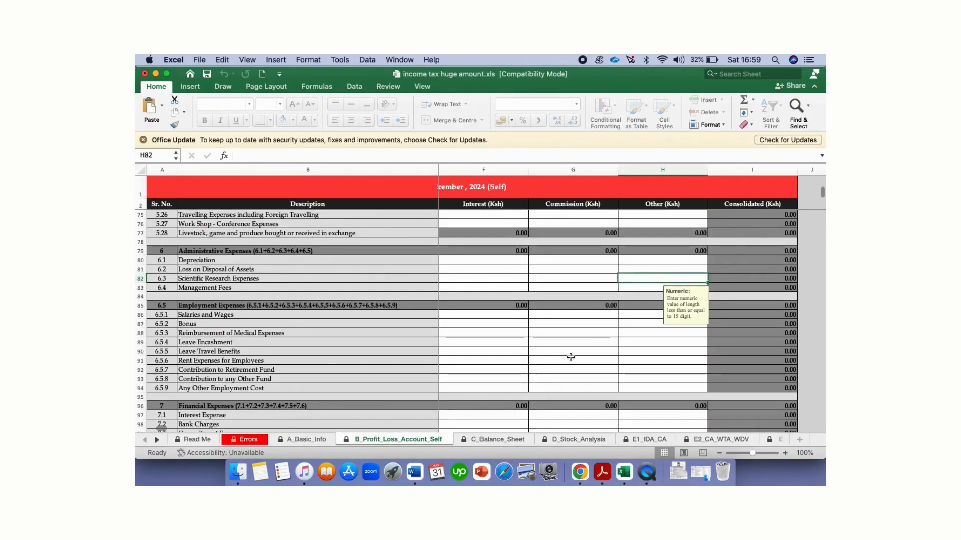
scroll(575, 336, "up", 5)
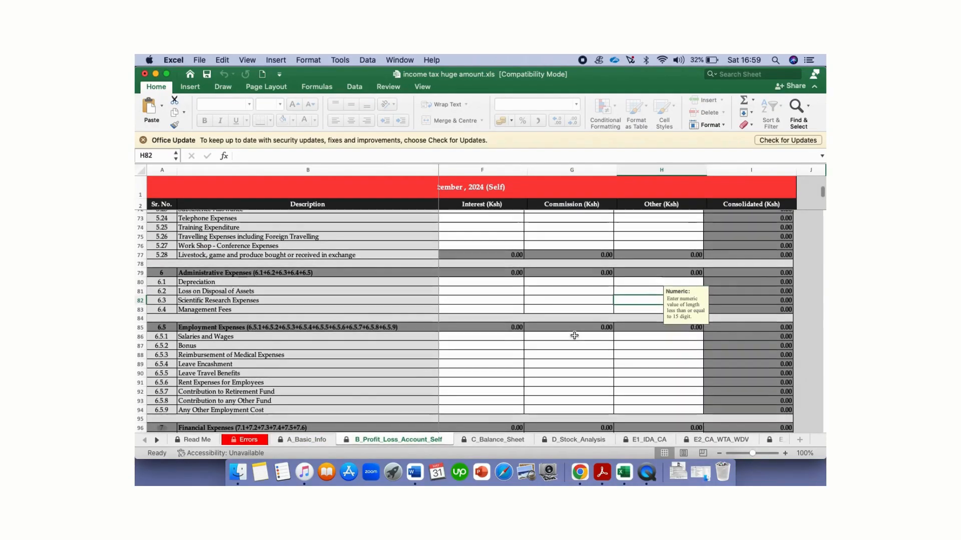
scroll(575, 335, "left", 1)
scroll(607, 264, "left", 1)
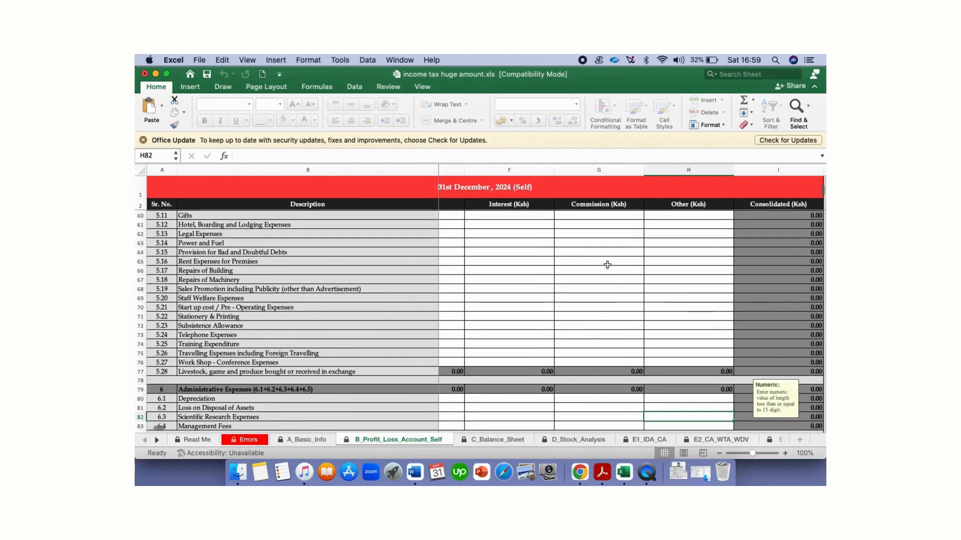
scroll(607, 265, "up", 10)
scroll(607, 265, "up", 7)
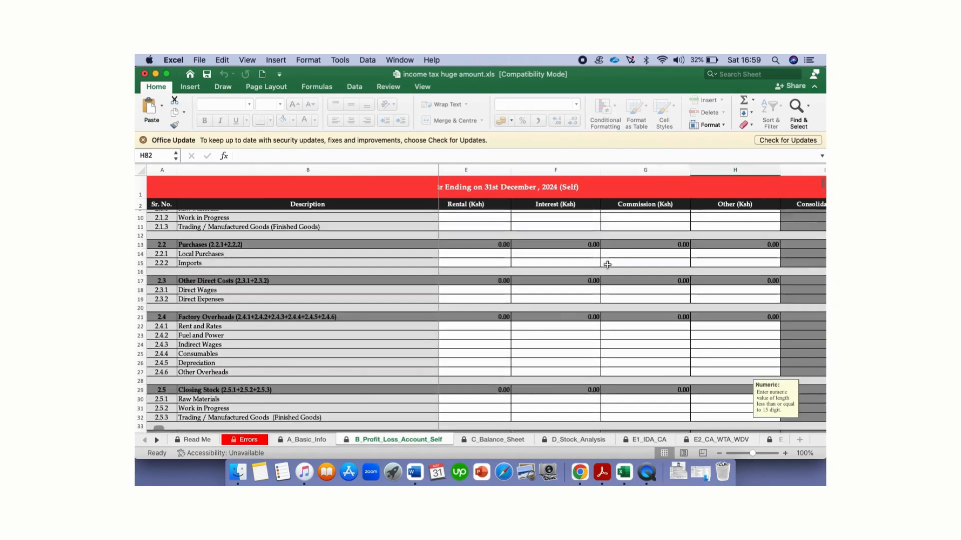
scroll(615, 263, "left", 1)
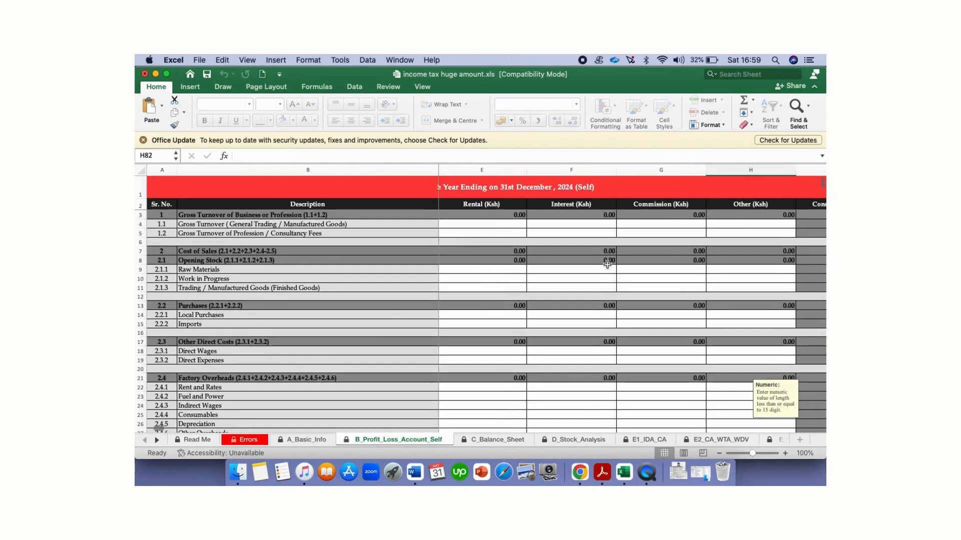
left_click(660, 236)
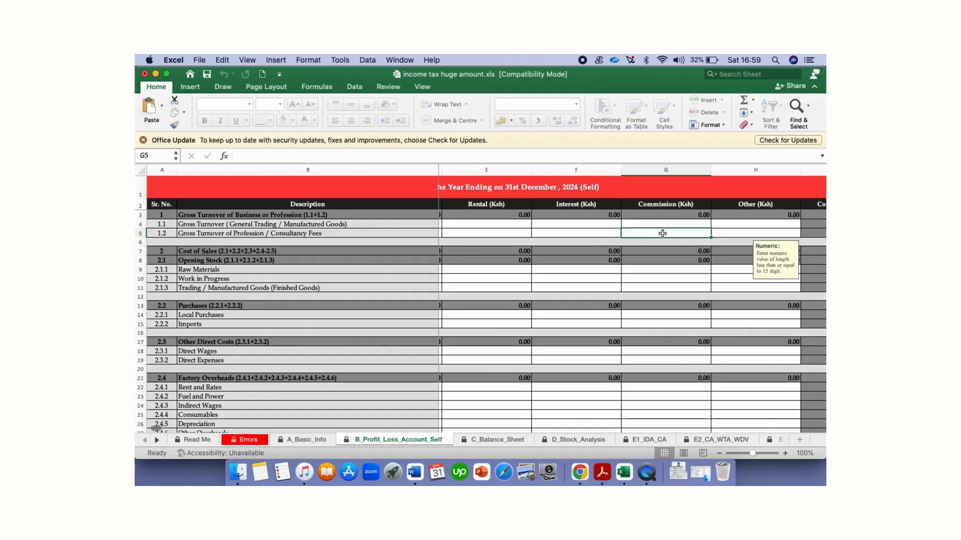
type("14")
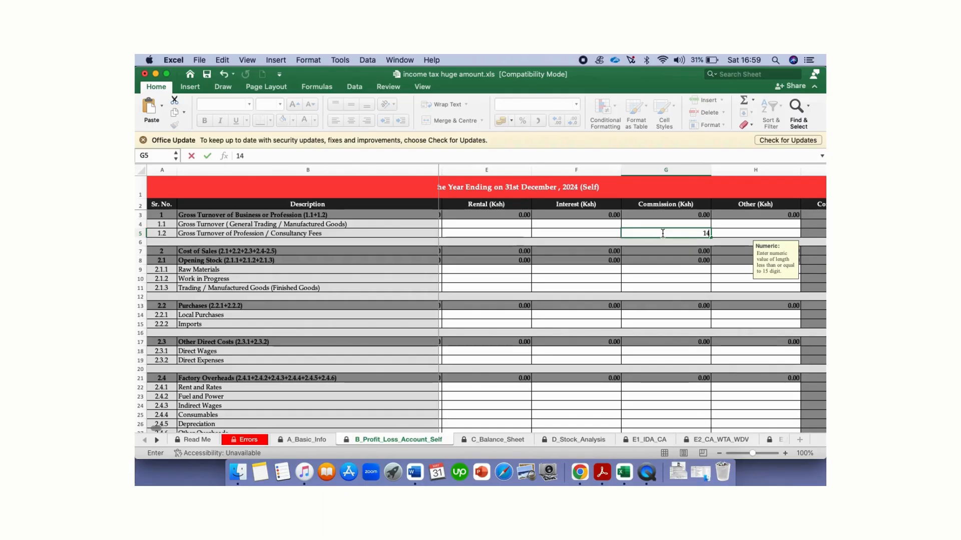
type("2260")
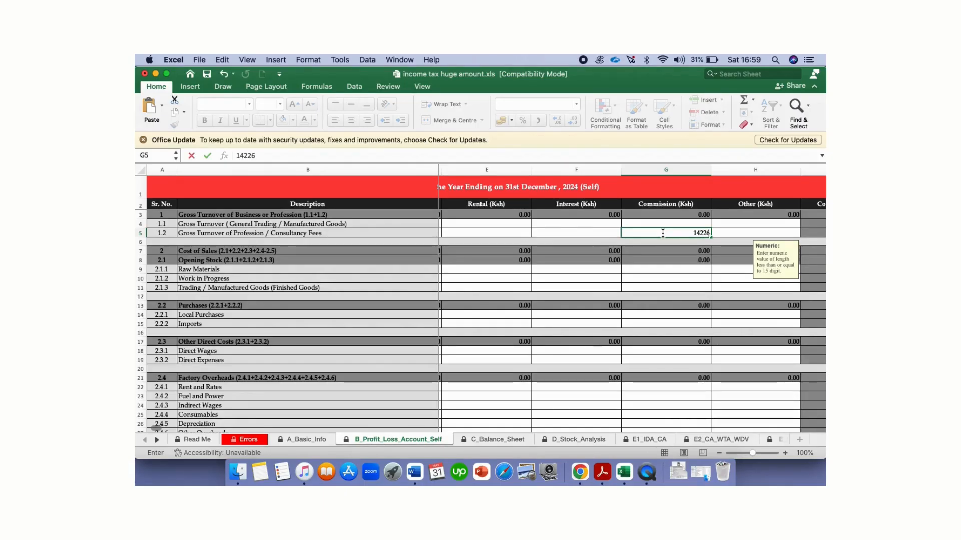
left_click(665, 261)
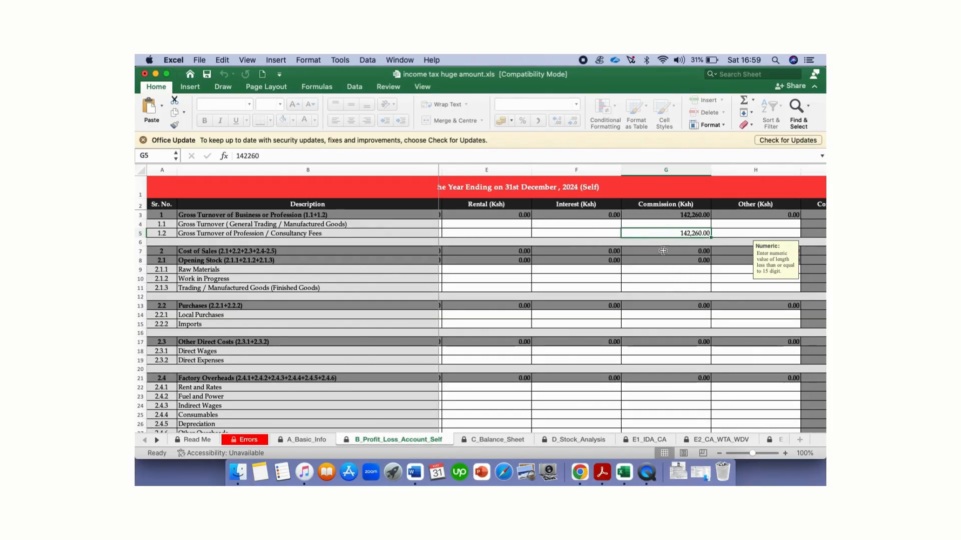
scroll(666, 261, "down", 10)
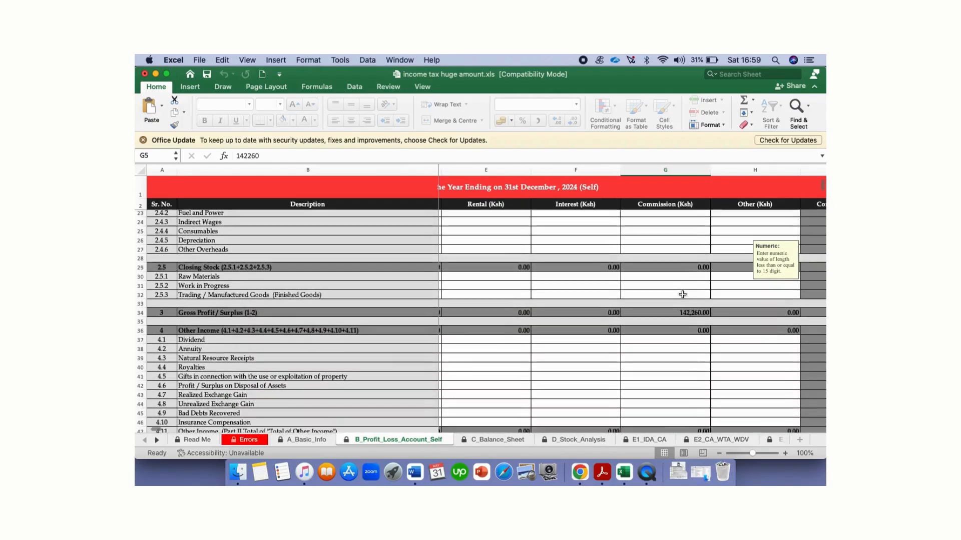
scroll(682, 295, "down", 6)
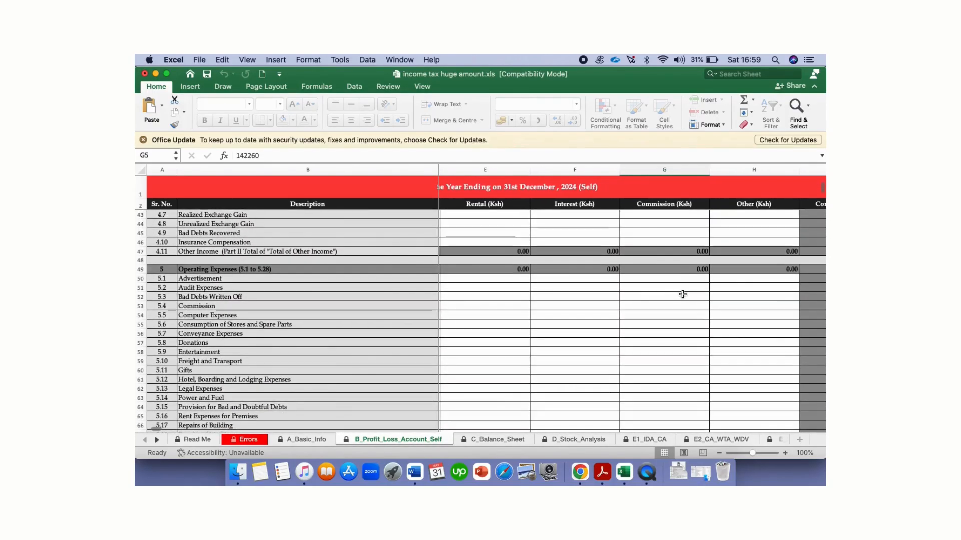
scroll(682, 295, "down", 1)
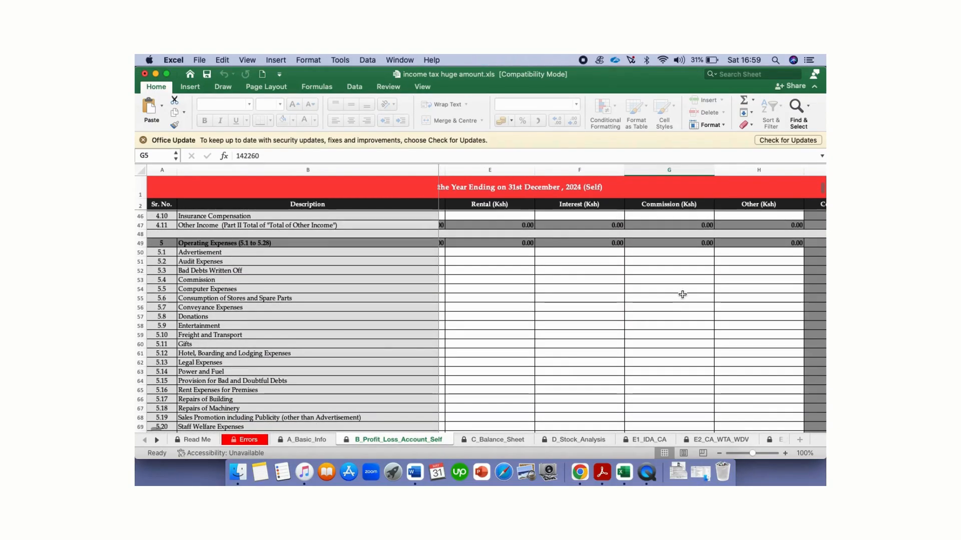
left_click(679, 260)
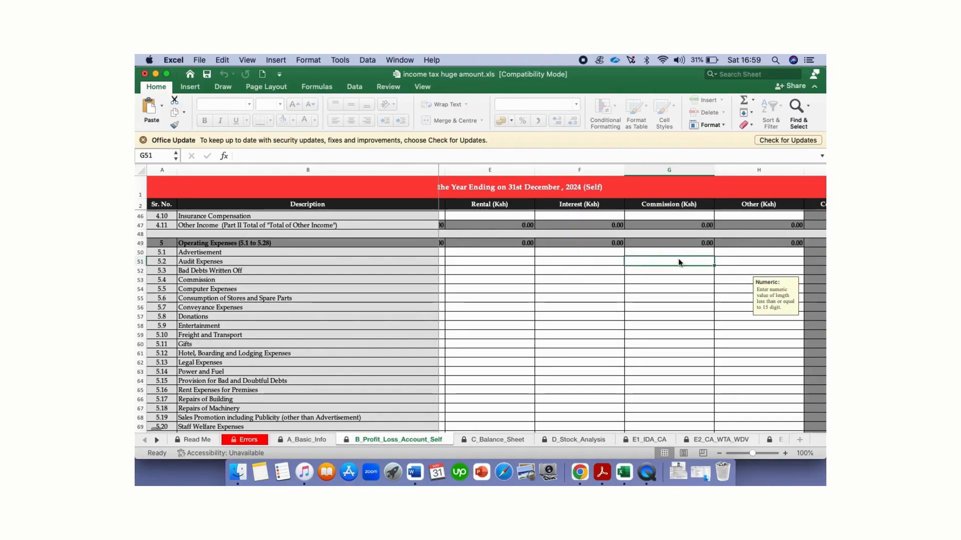
Step: Enter Commission expenses of 10,000 for Advertisement and 12,000 for Freight and Transport
left_click(674, 255)
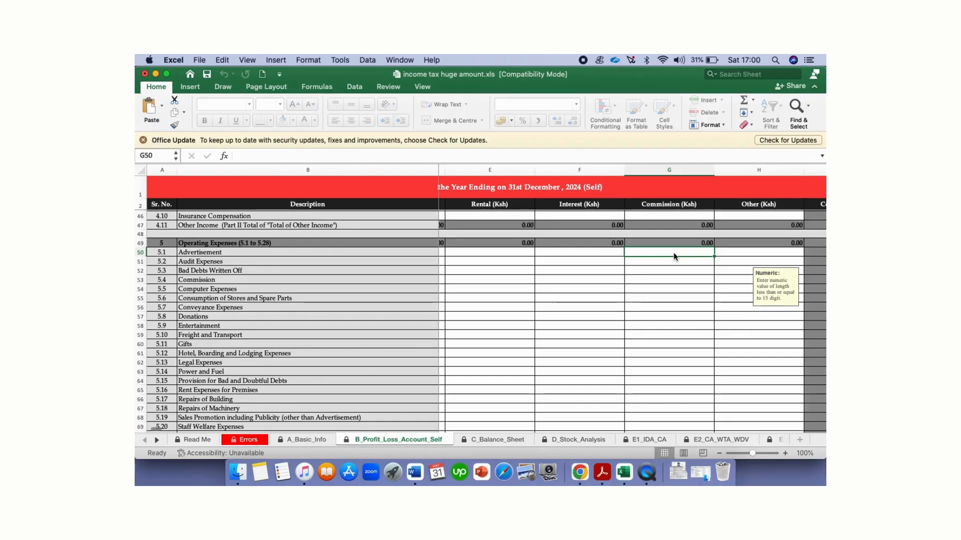
type("10000")
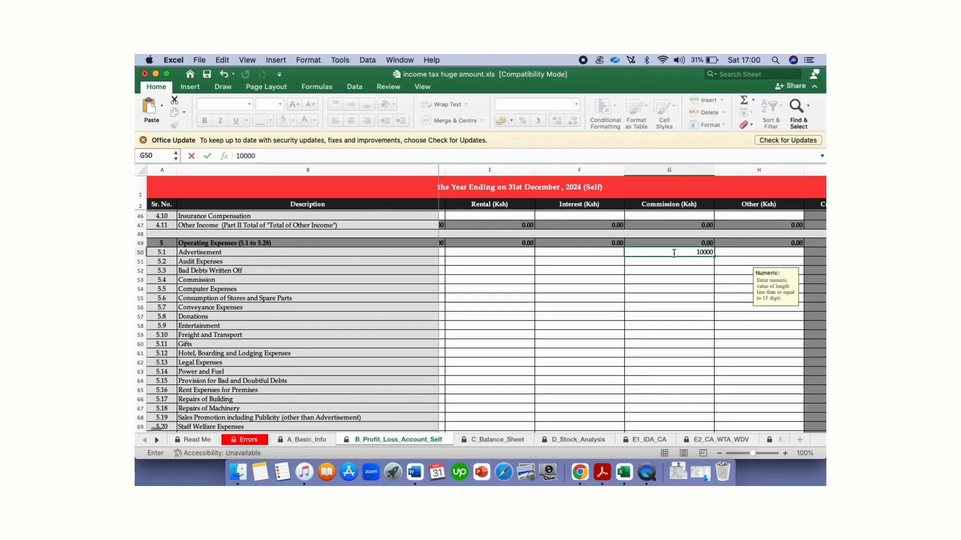
left_click(681, 289)
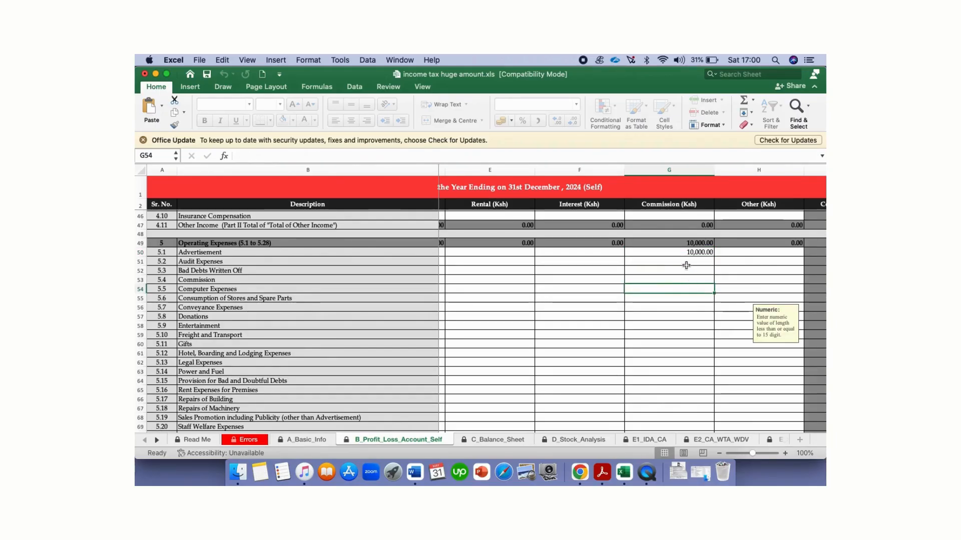
scroll(686, 265, "down", 3)
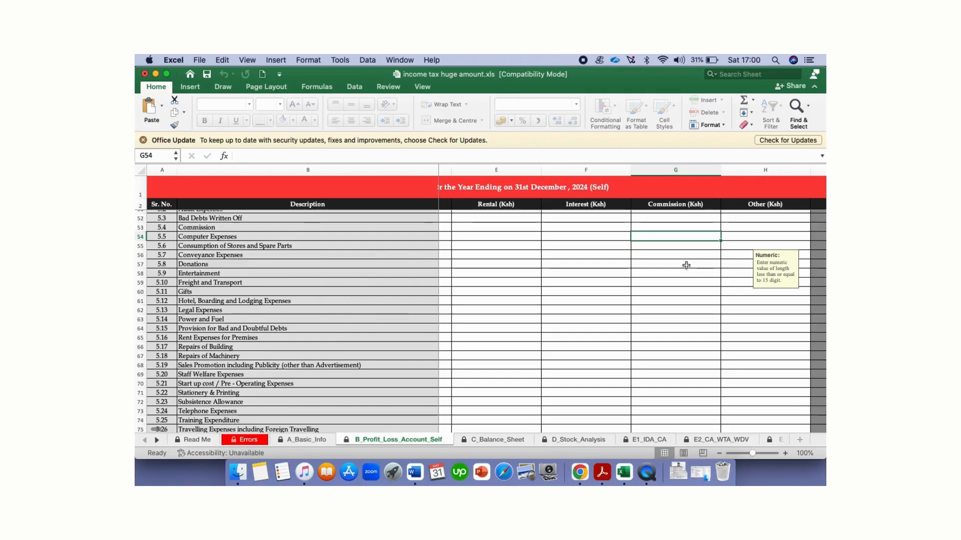
left_click(685, 274)
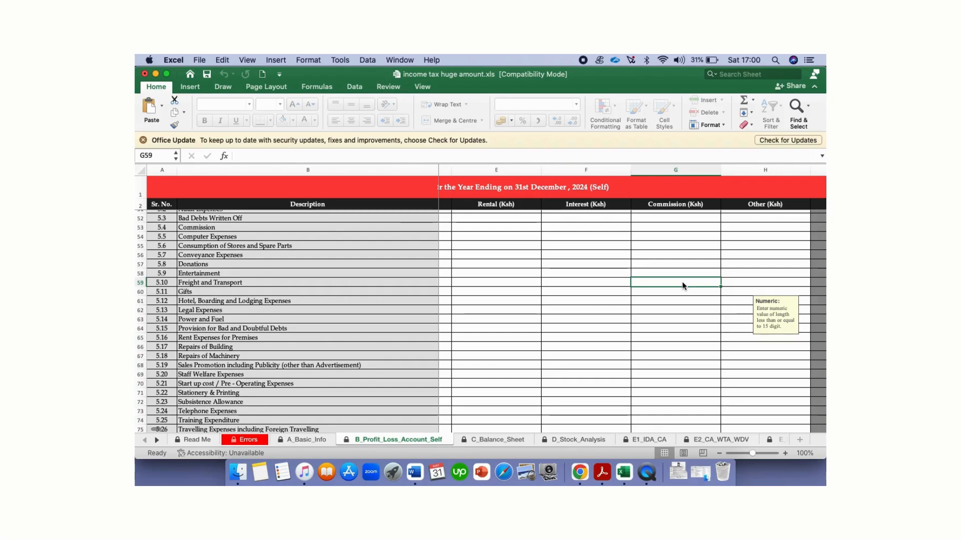
type("12")
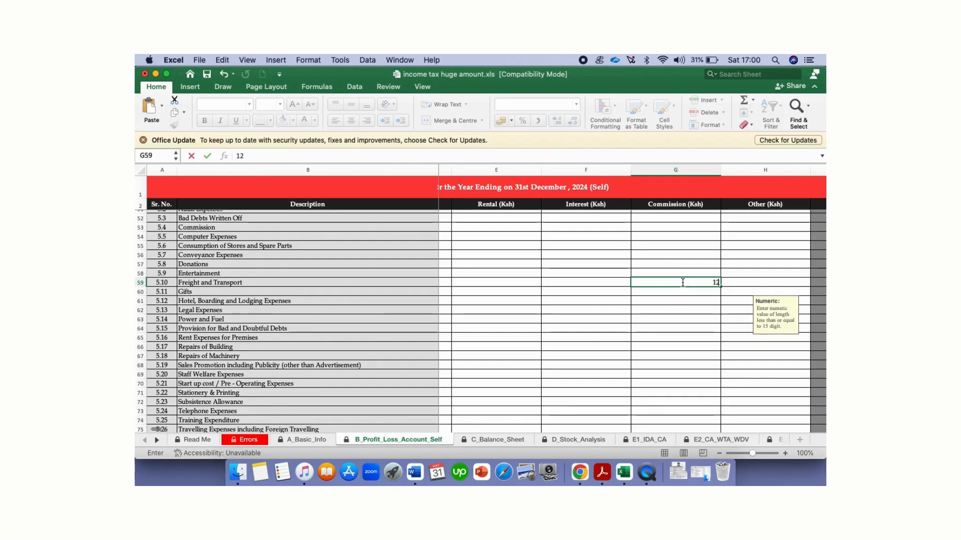
type("000")
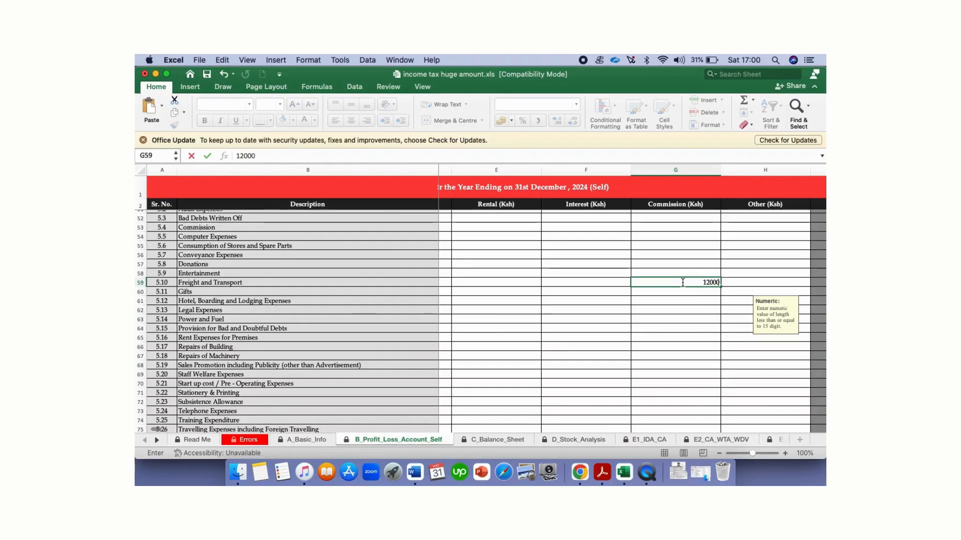
left_click(698, 312)
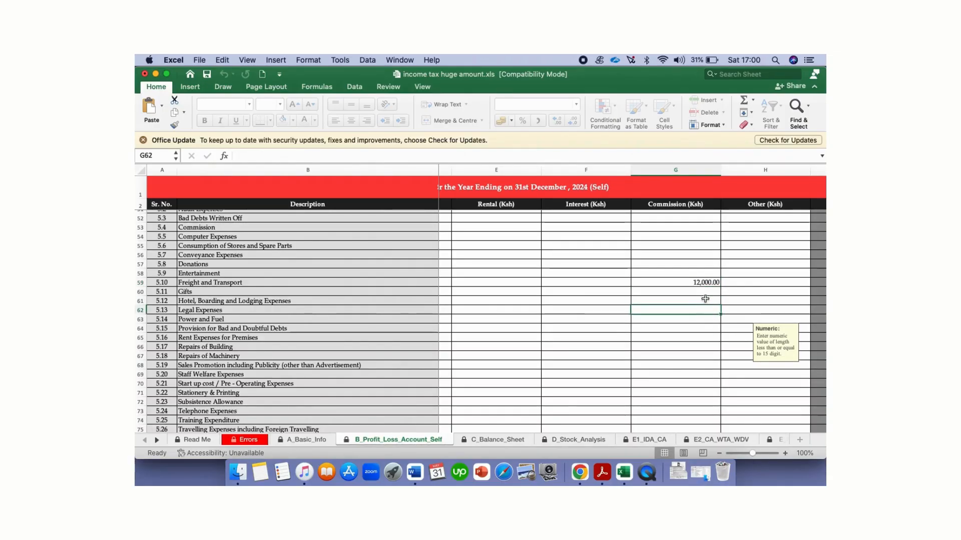
Step: Enter Commission expenses of 1,000 for Stationery & Printing and 10,000 for Telephone
scroll(688, 298, "down", 3)
scroll(686, 296, "down", 1)
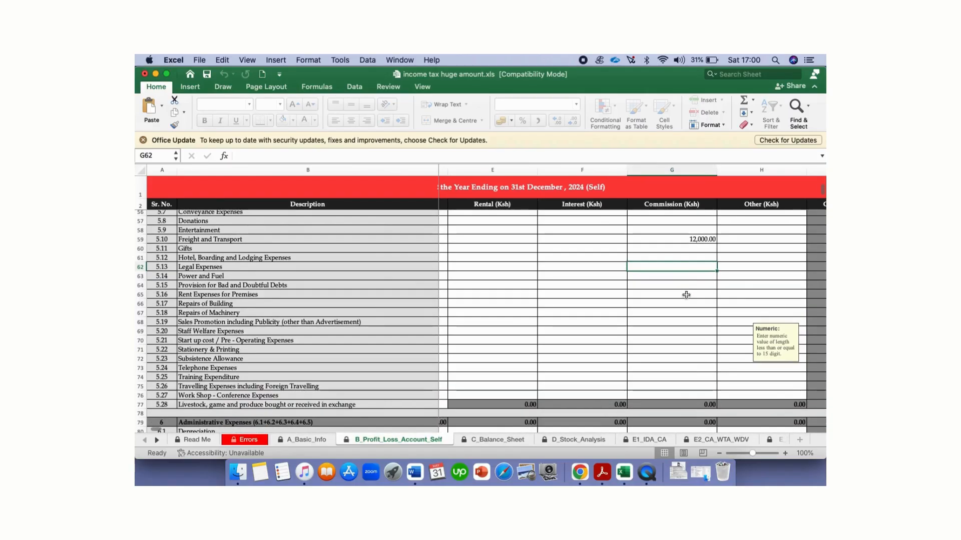
left_click(682, 301)
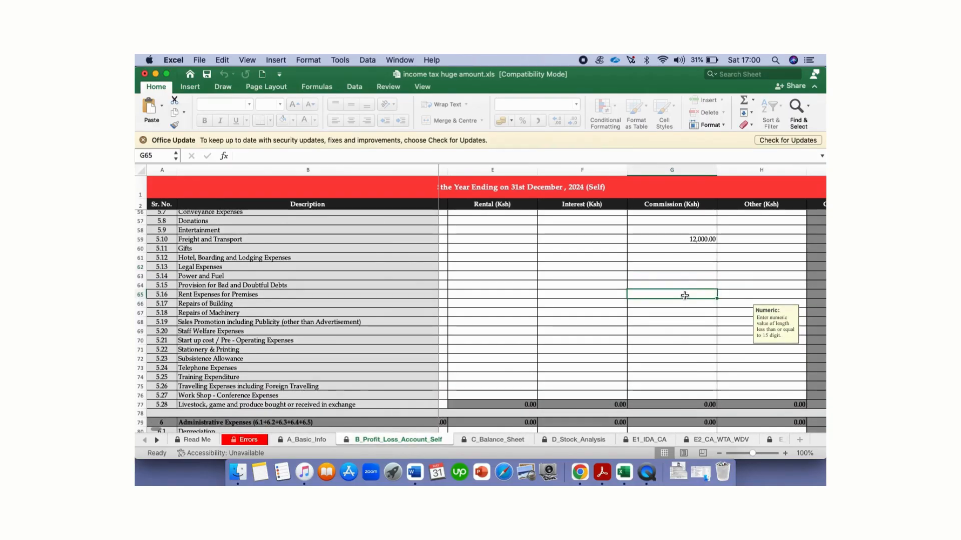
left_click(681, 318)
scroll(682, 318, "down", 4)
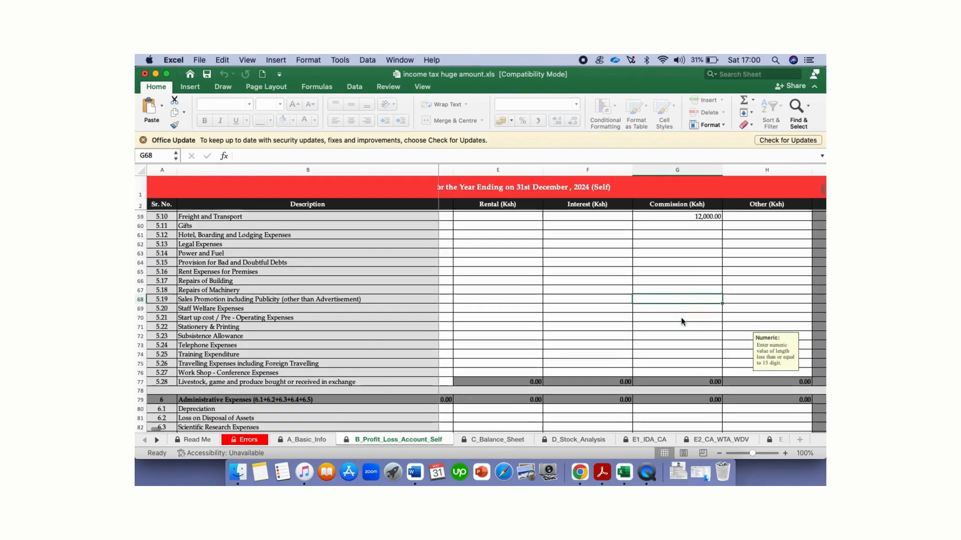
left_click(690, 298)
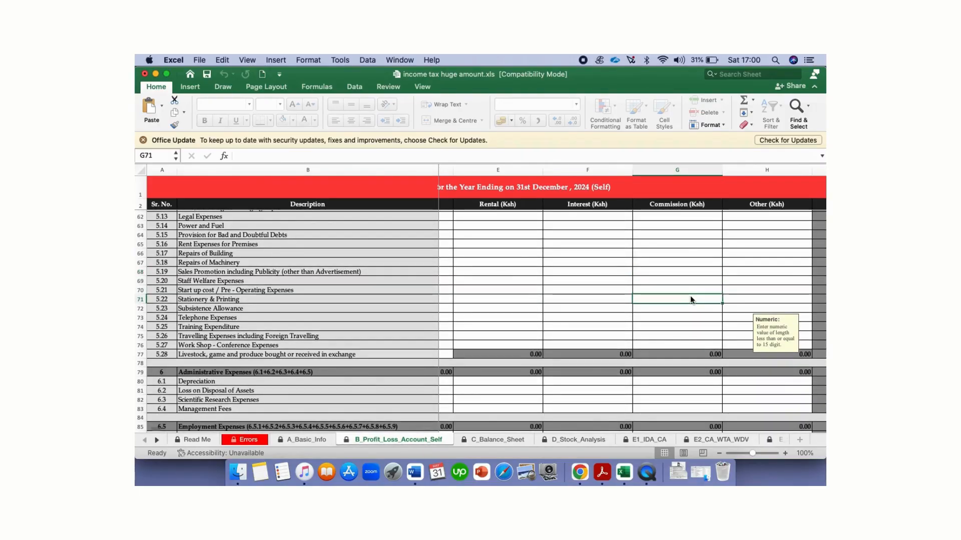
type("1000")
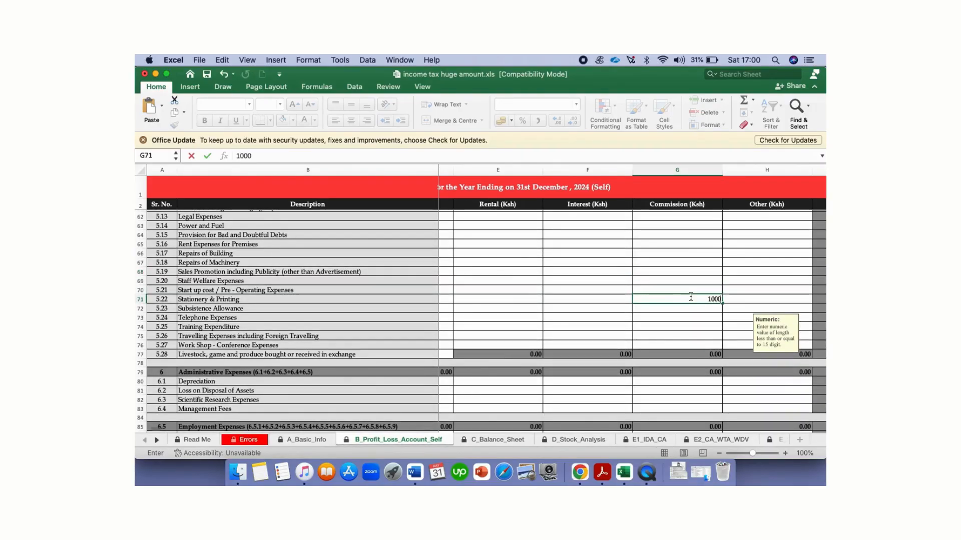
left_click(687, 318)
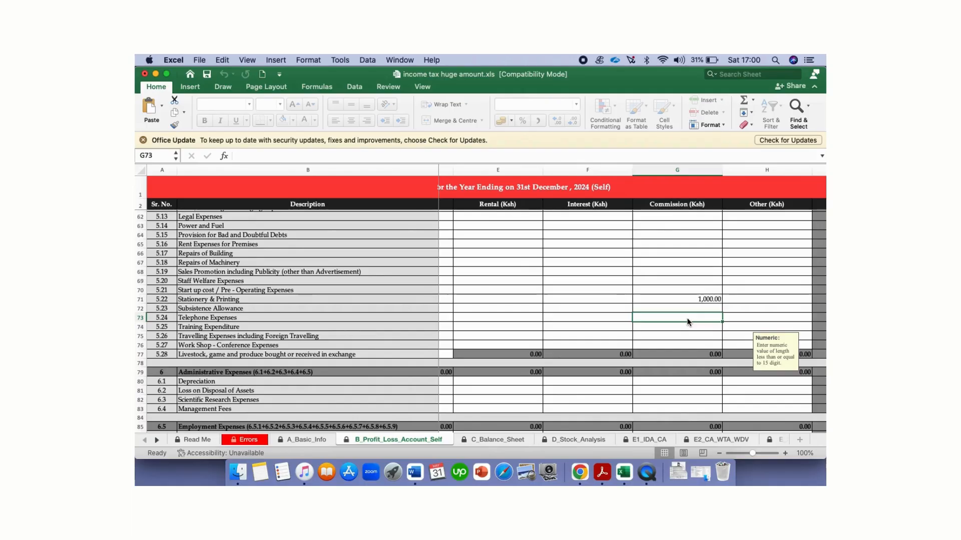
type("1")
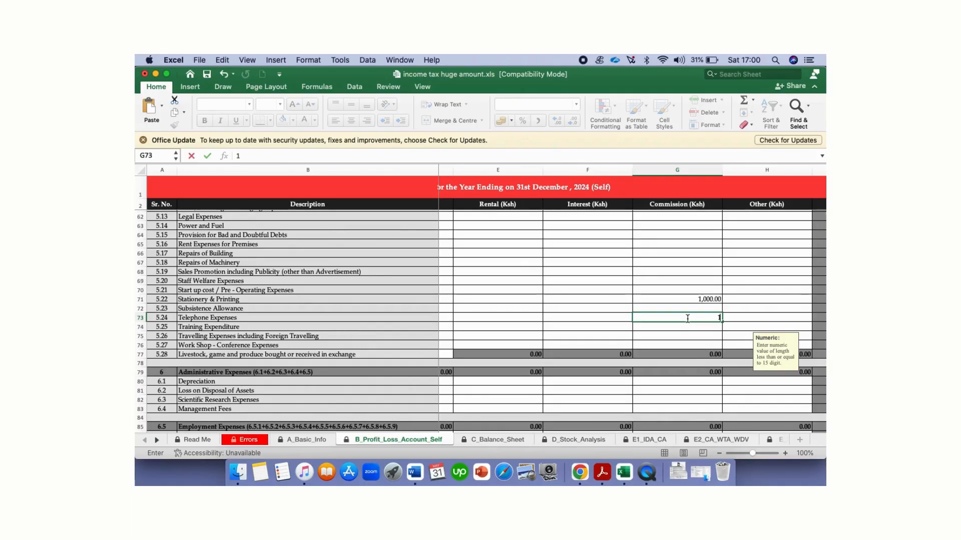
type("0000")
left_click(693, 335)
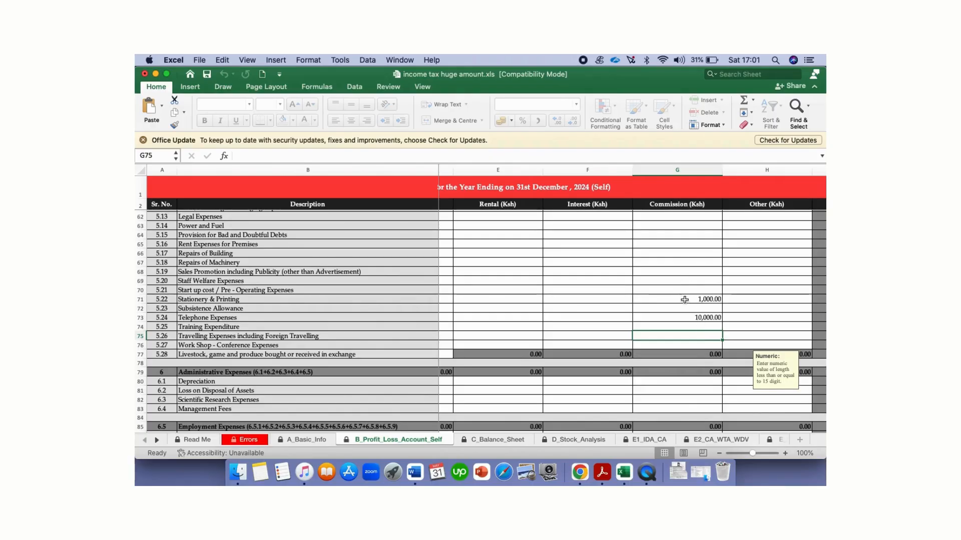
Step: Enter 2,000 Bank Charges under Commission, then move to the C_Balance_Sheet sheet
scroll(685, 306, "down", 3)
scroll(685, 306, "down", 1)
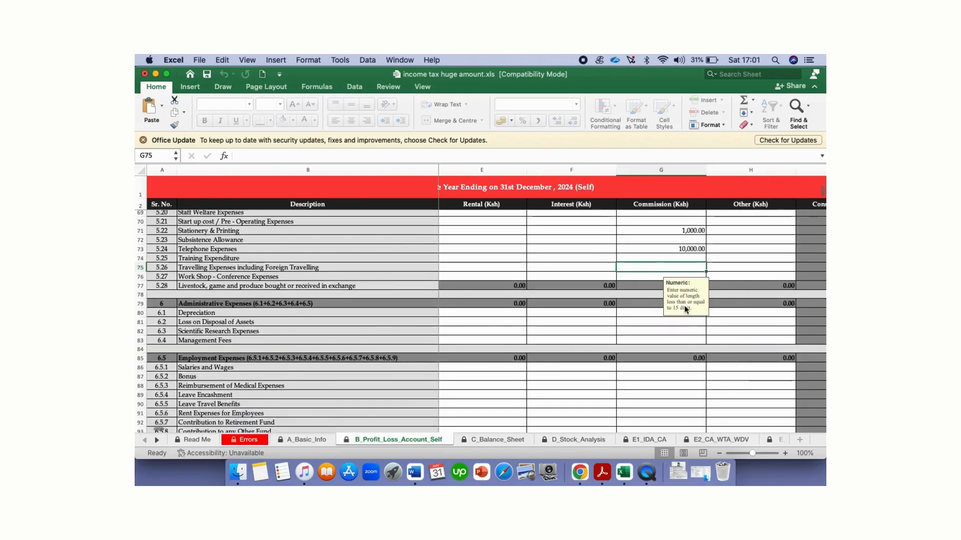
scroll(678, 354, "down", 5)
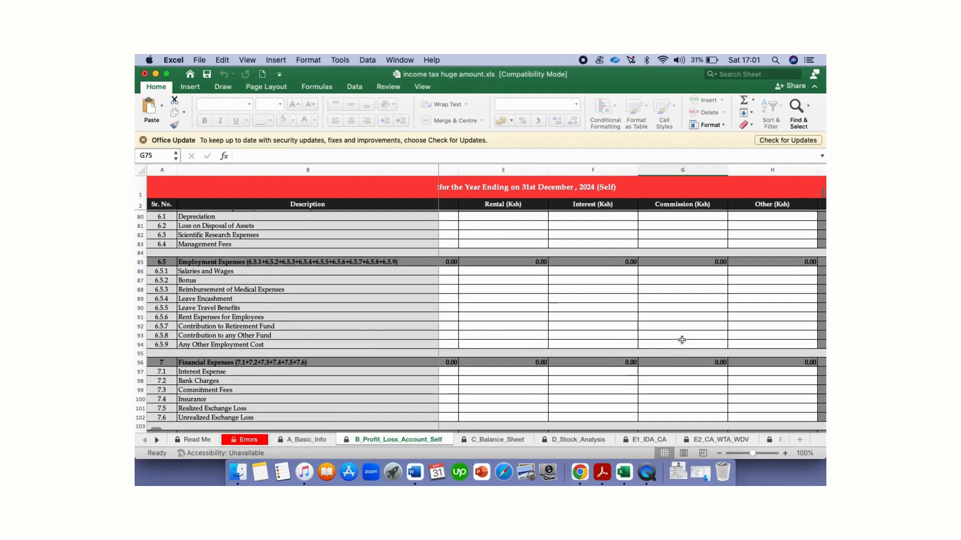
scroll(682, 341, "down", 3)
left_click(696, 319)
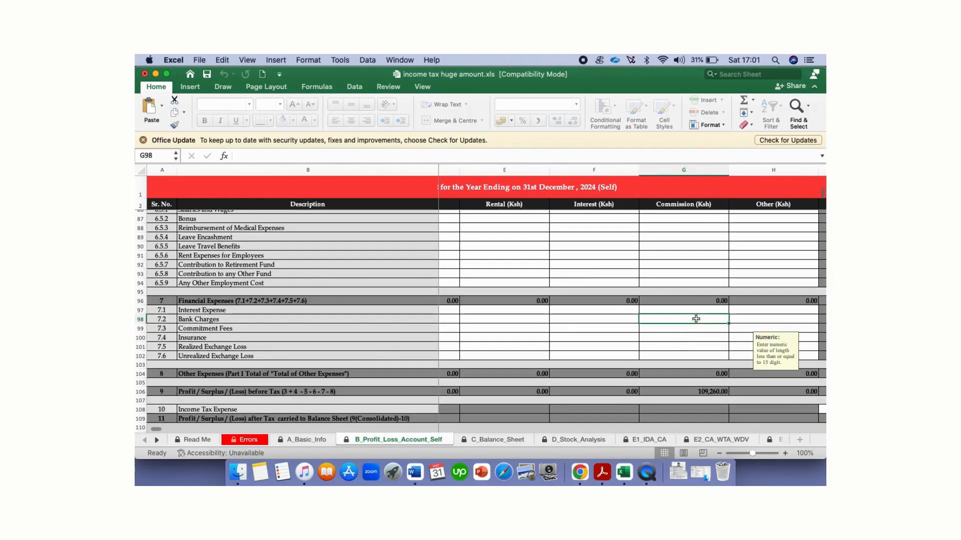
type("2000")
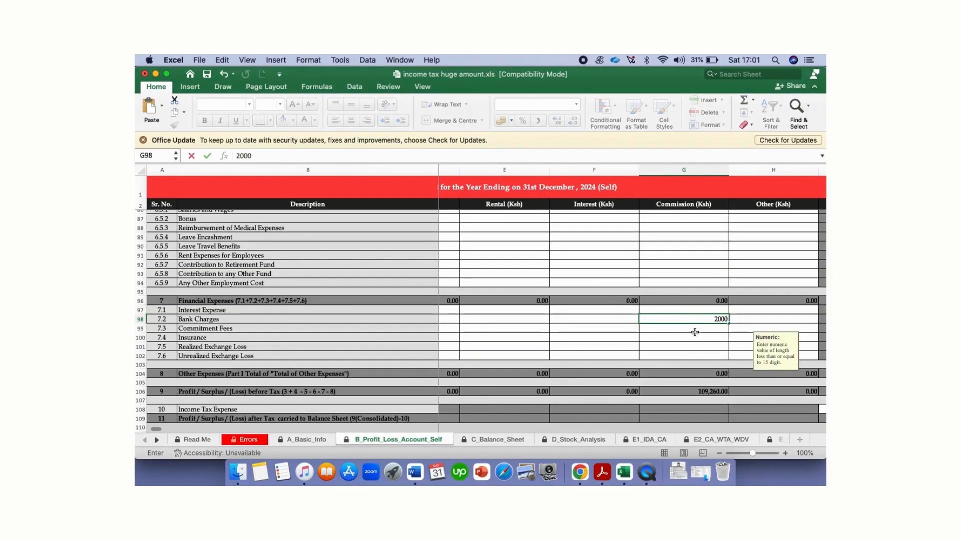
left_click(688, 348)
scroll(687, 348, "down", 4)
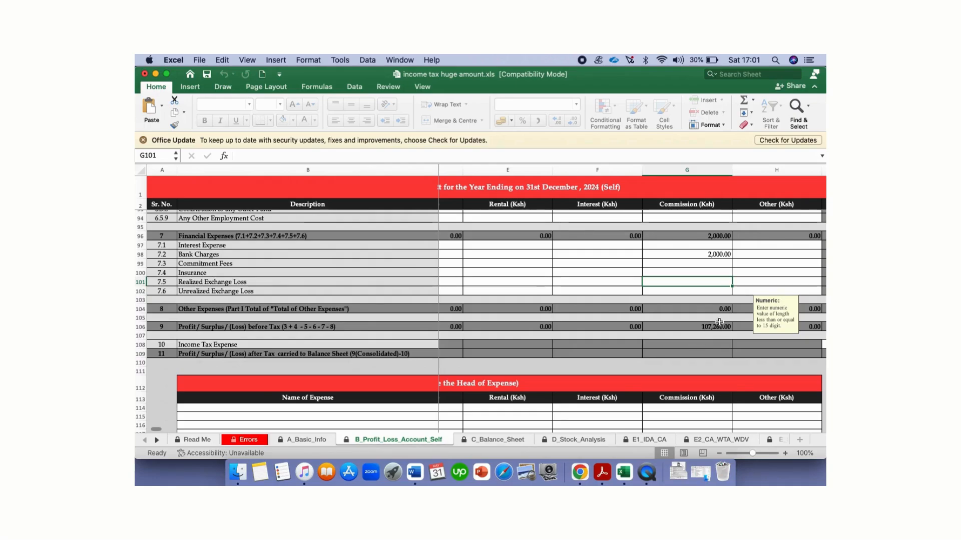
scroll(719, 323, "down", 5)
scroll(701, 325, "right", 1)
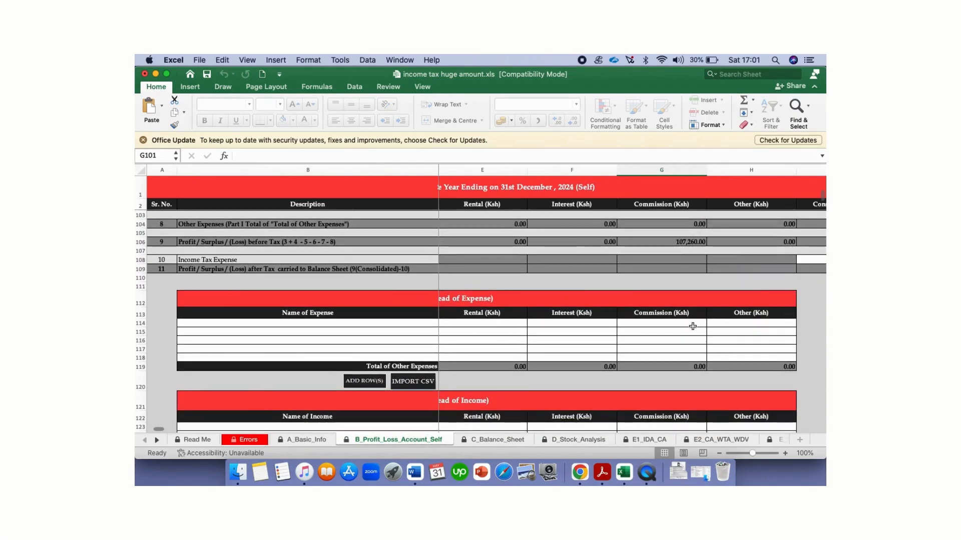
left_click(494, 441)
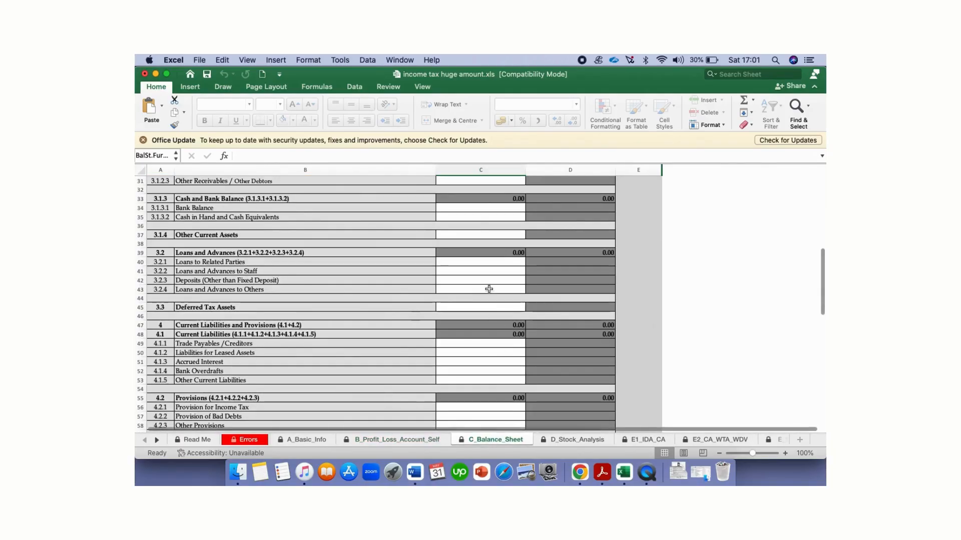
Step: Enter 1,000 in the Shares value cell of the balance sheet capital section
scroll(494, 266, "up", 5)
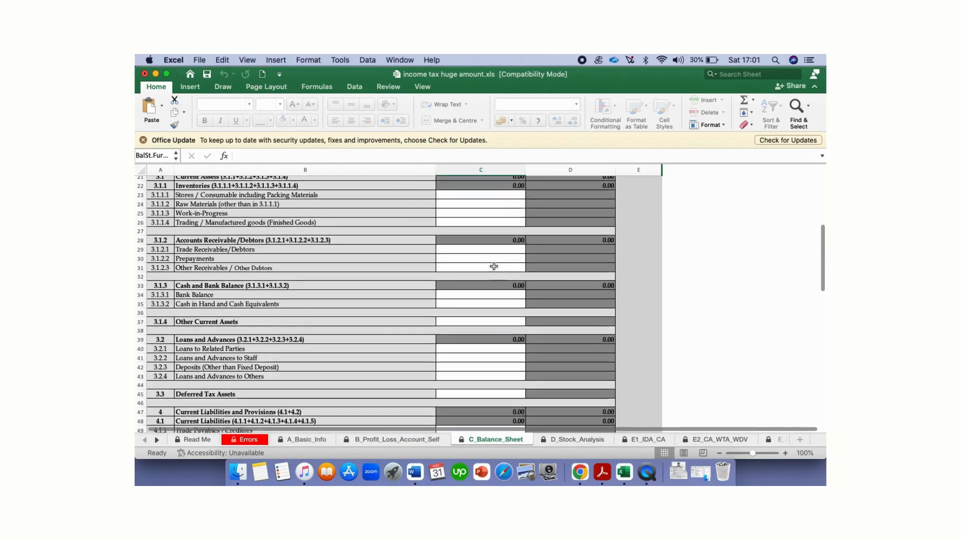
scroll(493, 266, "up", 10)
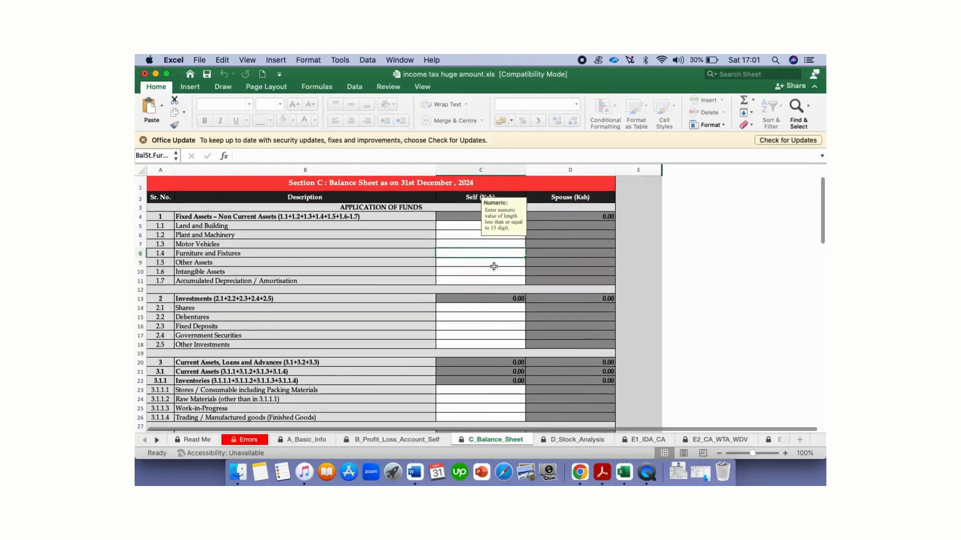
scroll(494, 266, "down", 2)
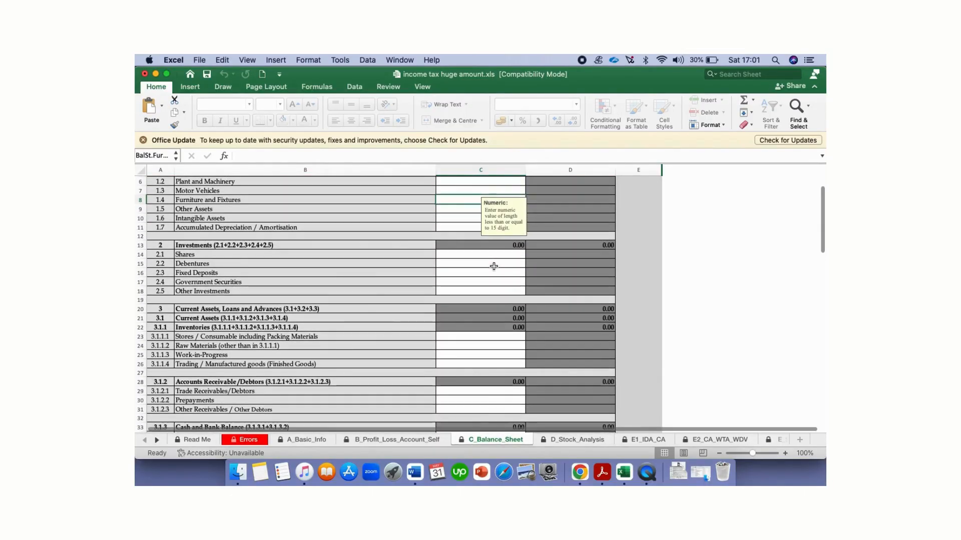
left_click(457, 256)
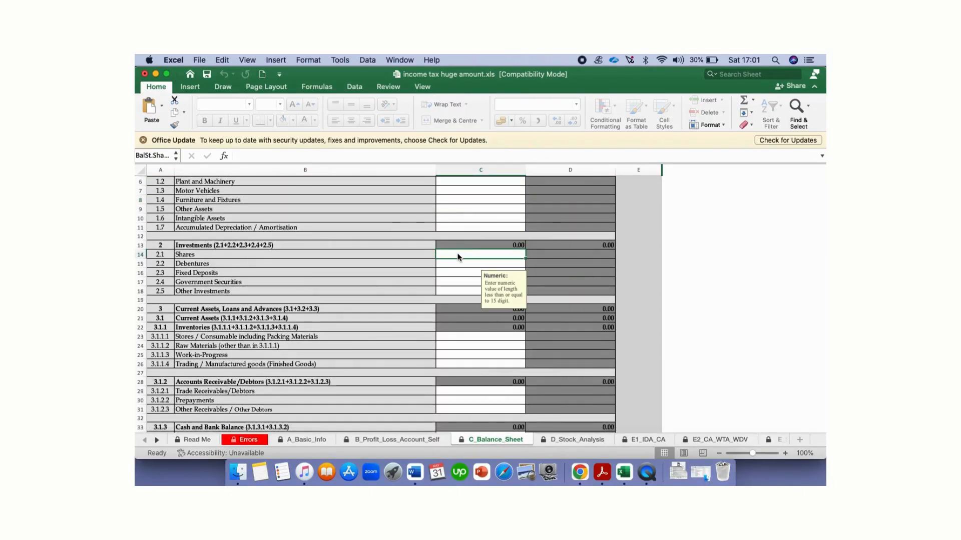
scroll(479, 357, "down", 4)
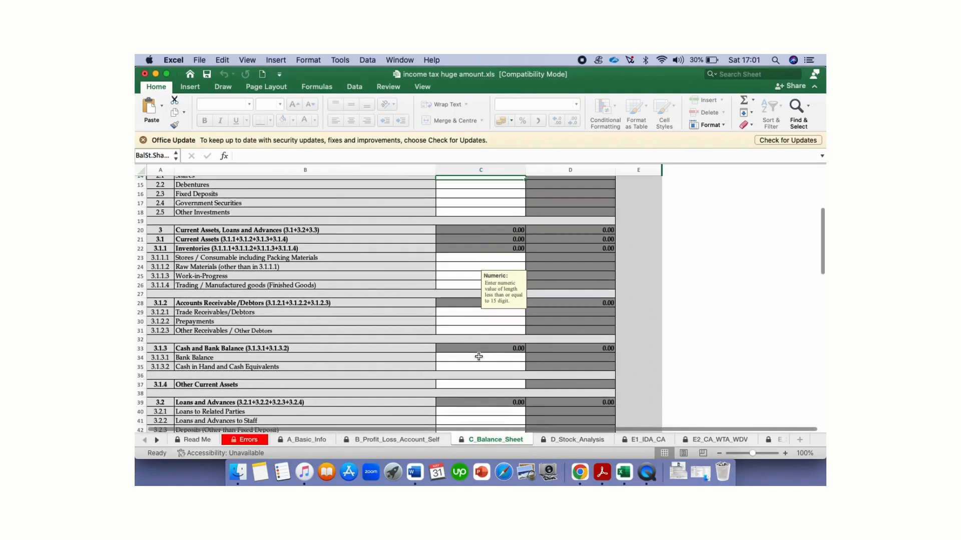
scroll(479, 357, "down", 10)
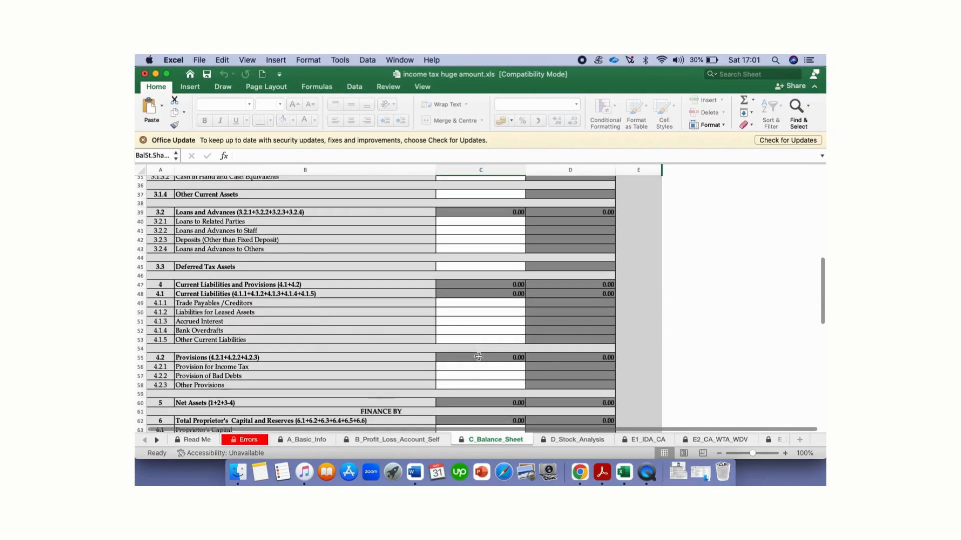
scroll(478, 357, "down", 4)
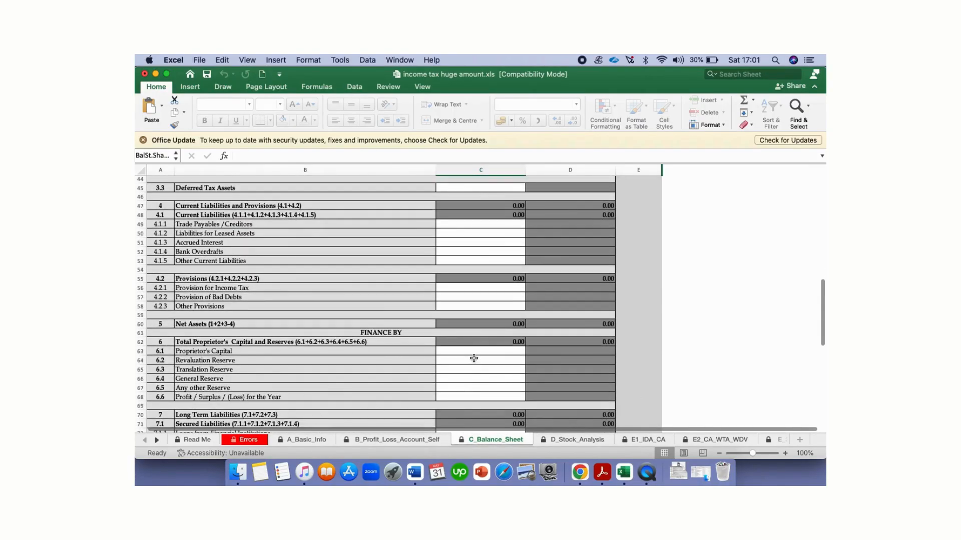
left_click(475, 358)
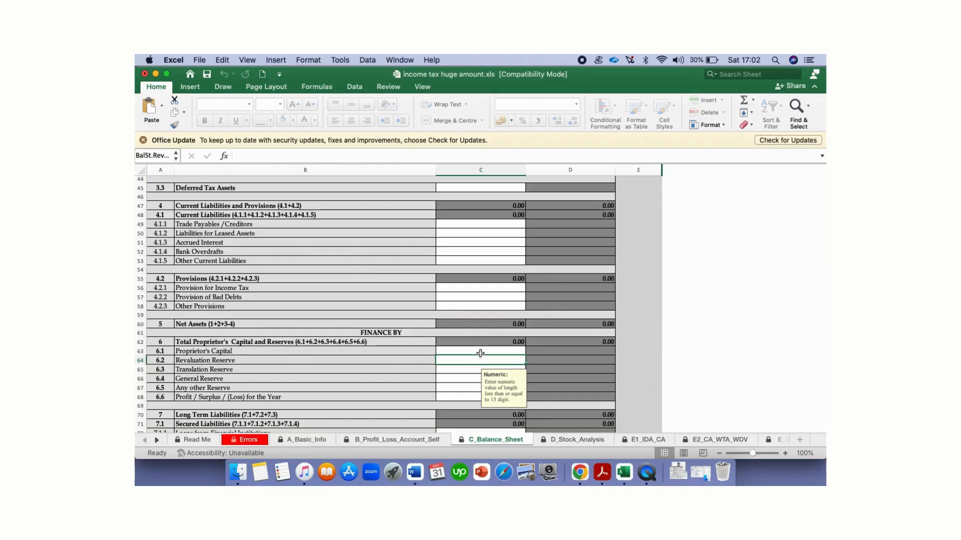
left_click(480, 354)
scroll(480, 355, "up", 12)
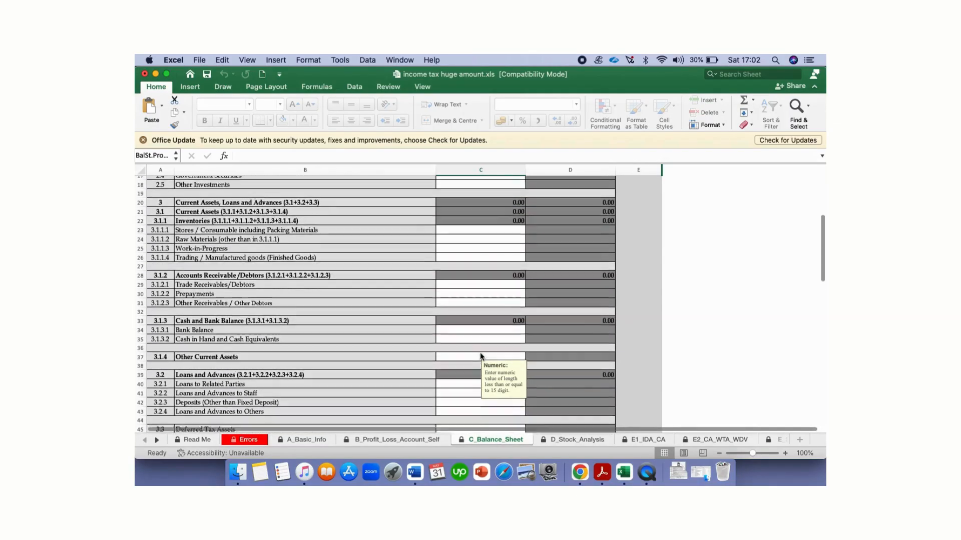
scroll(480, 356, "up", 8)
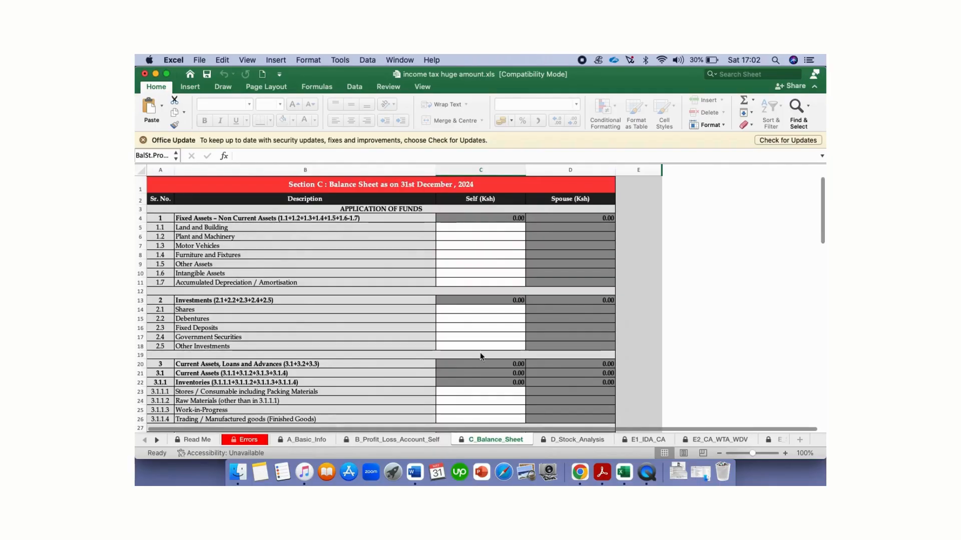
scroll(481, 356, "down", 3)
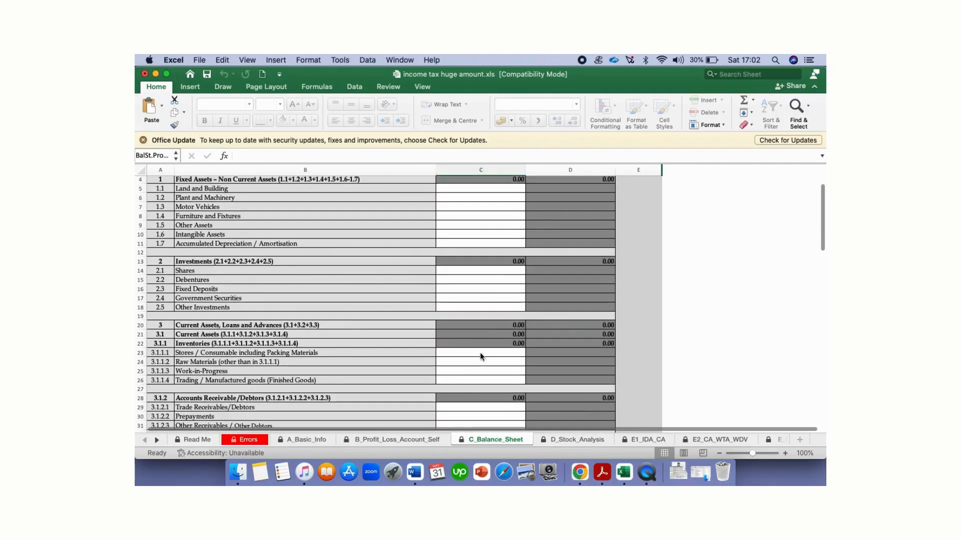
scroll(496, 343, "down", 1)
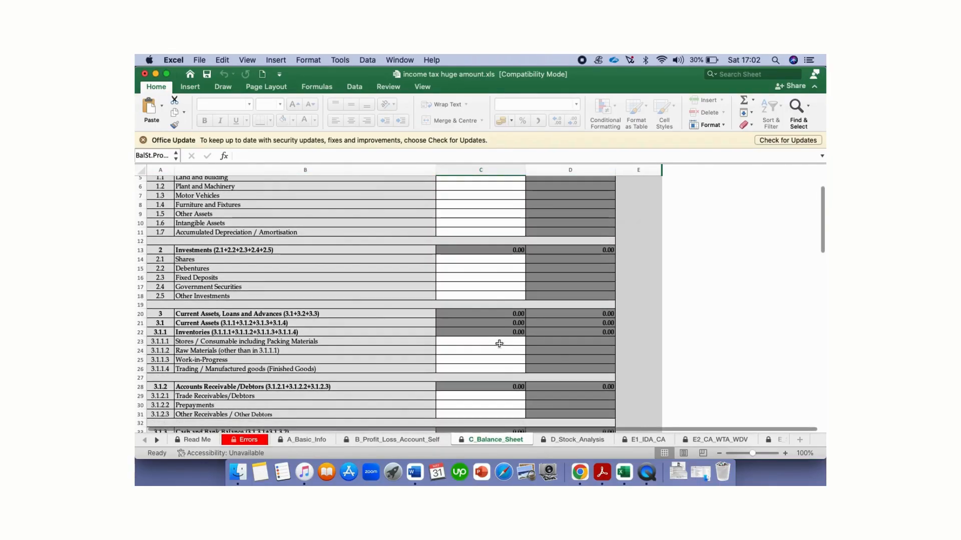
left_click(503, 262)
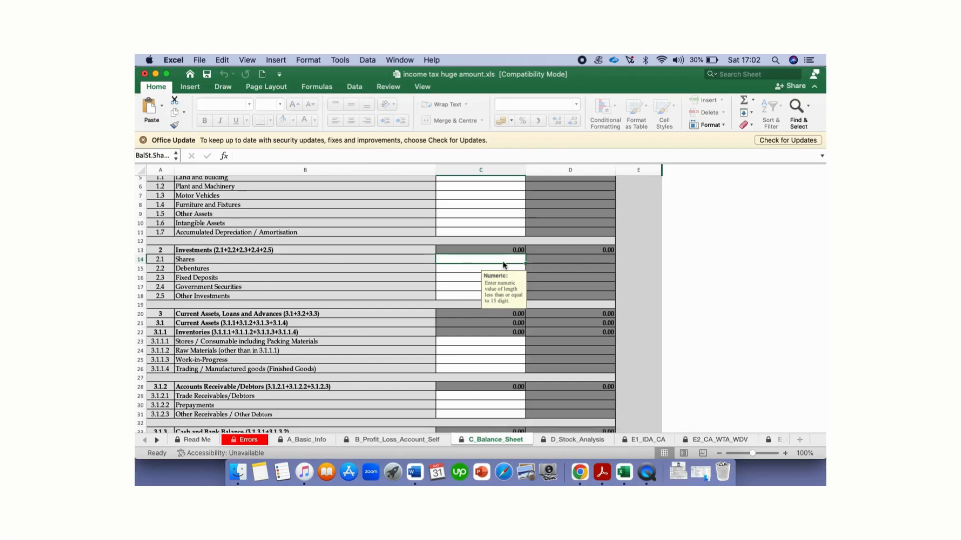
type("1000")
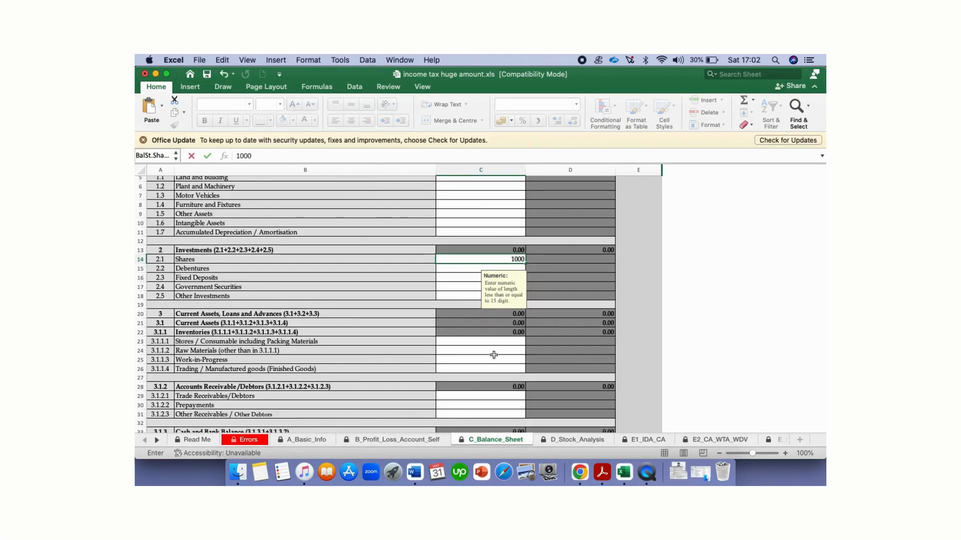
left_click(497, 372)
Step: Enter 1,000 as Proprietor's Capital, bringing Total Liabilities to 1,000
scroll(497, 372, "down", 5)
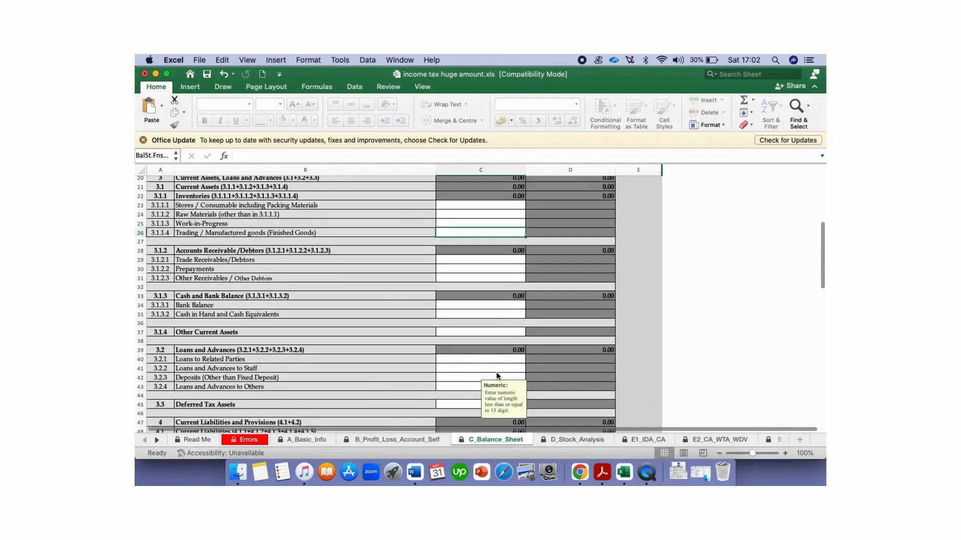
scroll(497, 376, "down", 5)
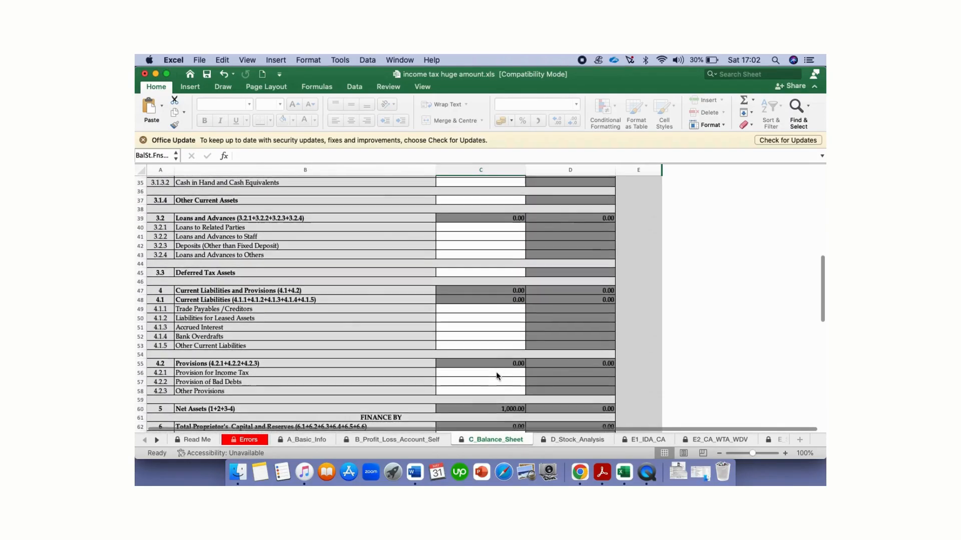
scroll(497, 375, "down", 5)
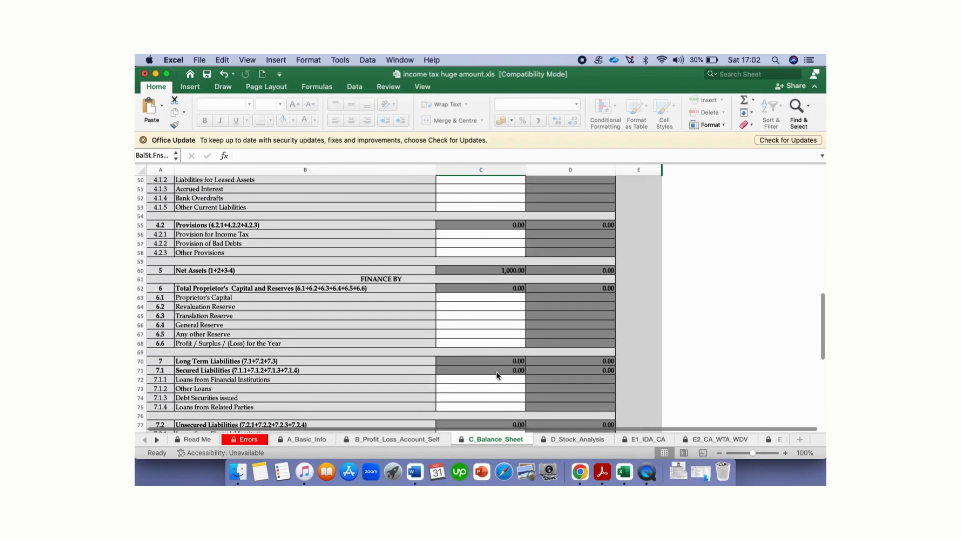
scroll(497, 375, "down", 1)
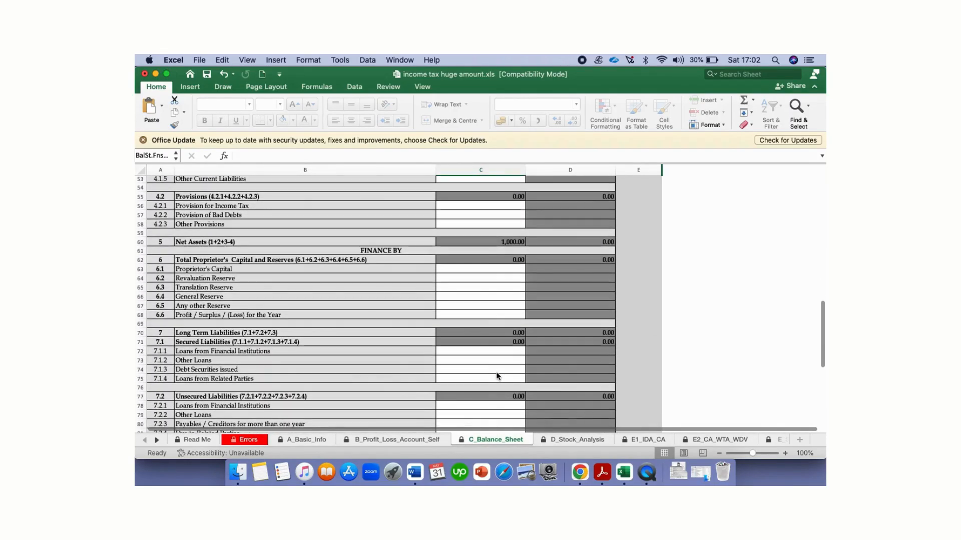
left_click(493, 271)
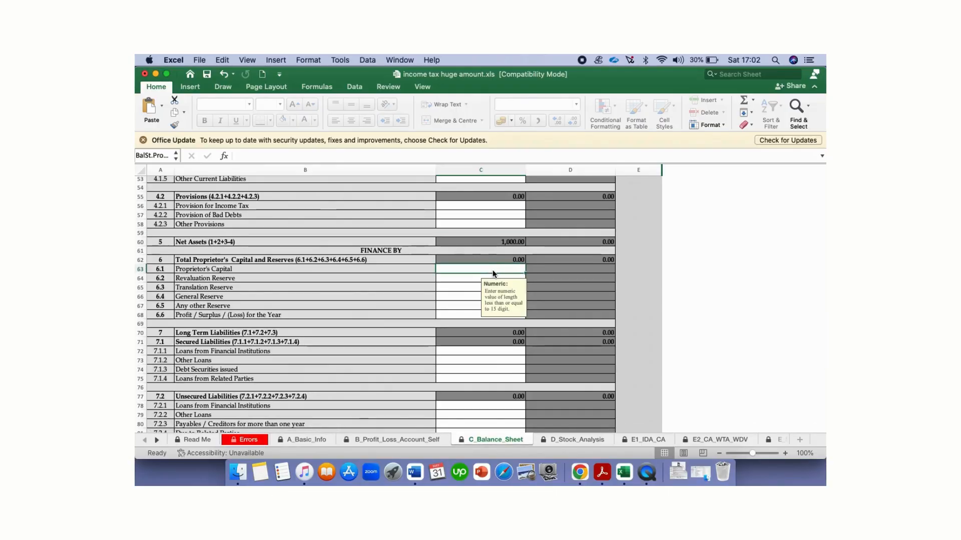
type("1")
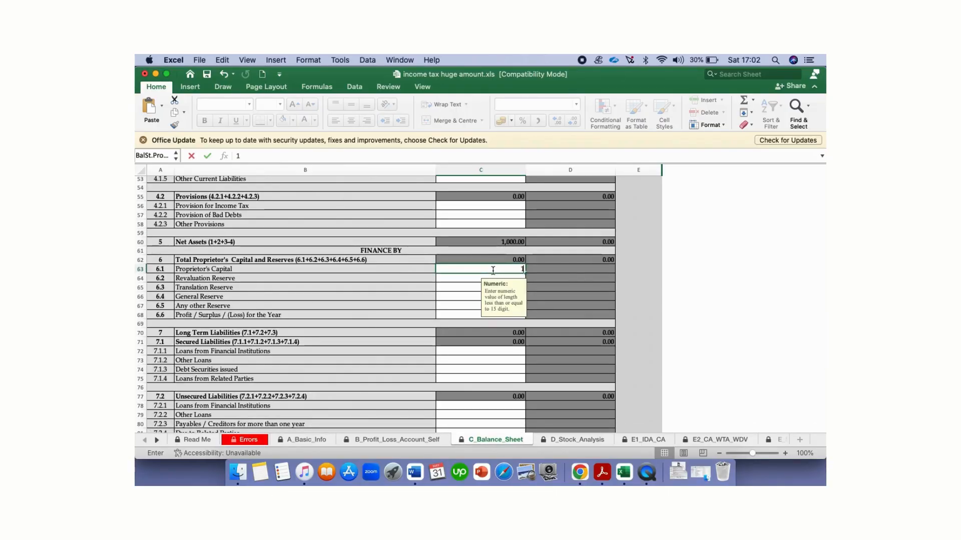
type("0000")
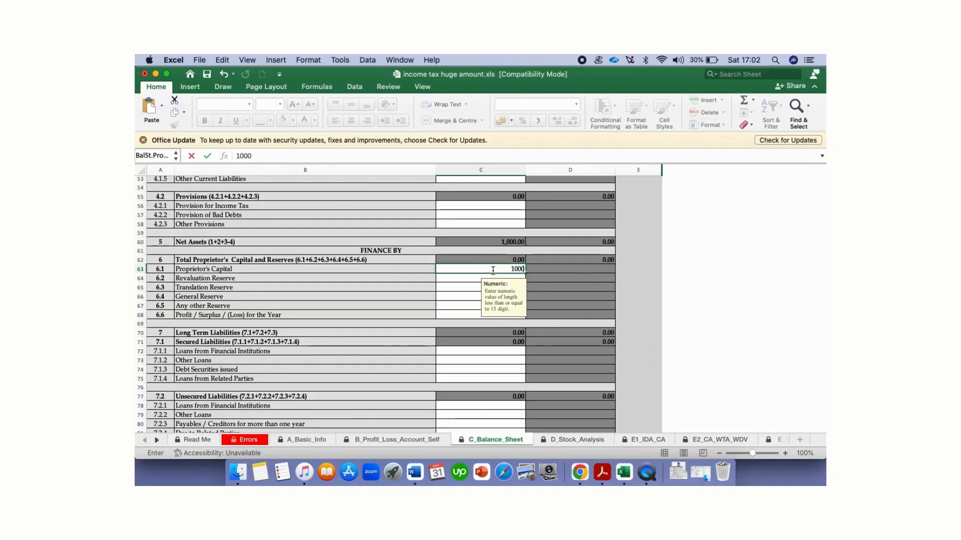
left_click(487, 361)
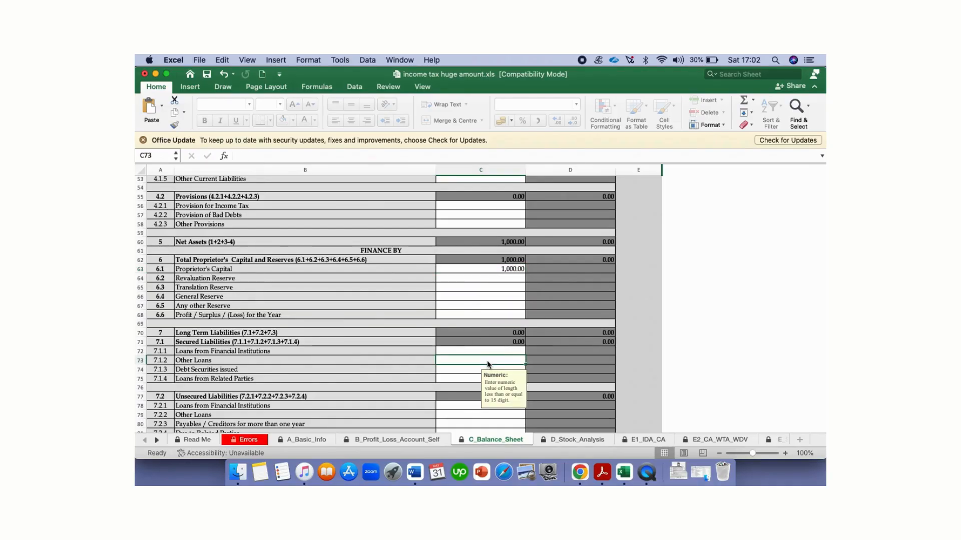
scroll(487, 361, "down", 3)
scroll(487, 361, "down", 3)
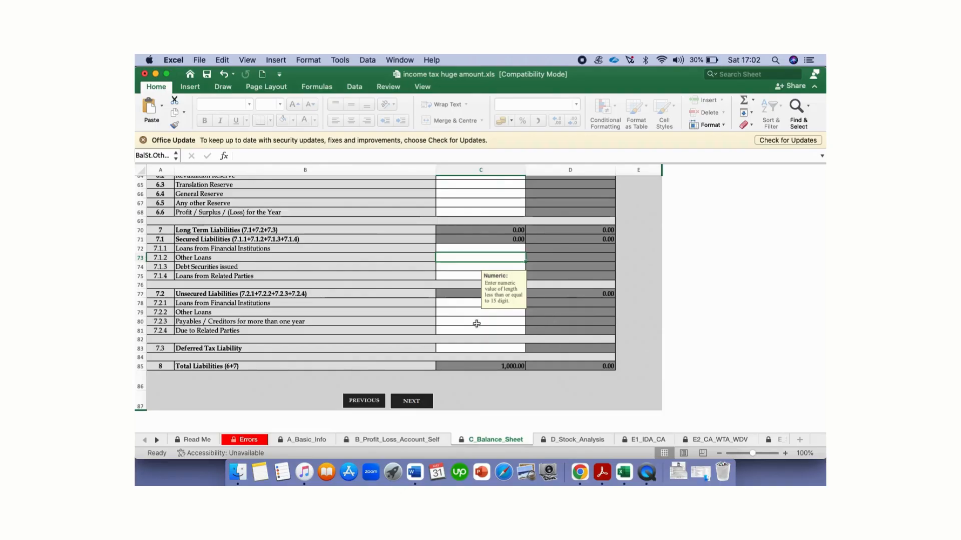
Step: Page through the sheets from D_Stock_Analysis to S_Previous_Years_Losses, ending on T_Income_Computation_Self
left_click(584, 440)
left_click(644, 440)
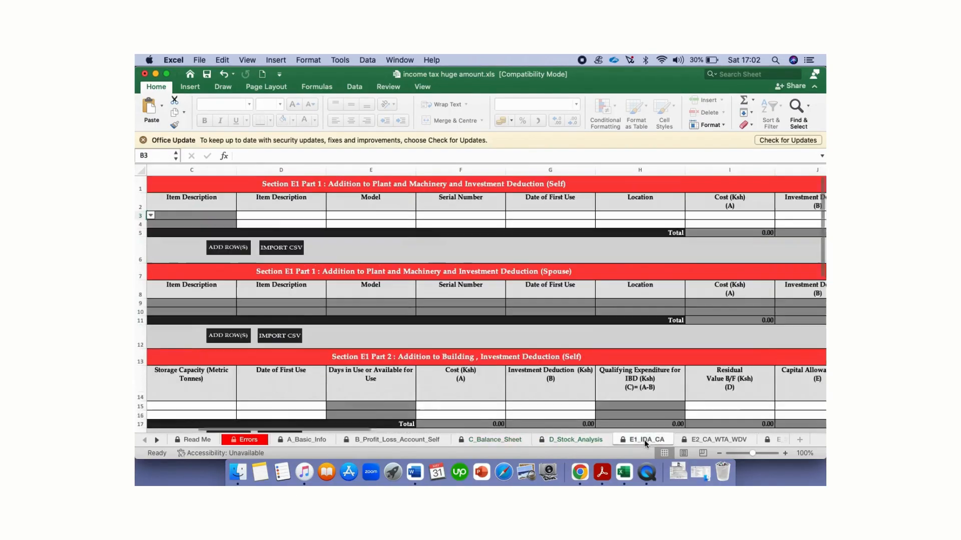
left_click(716, 439)
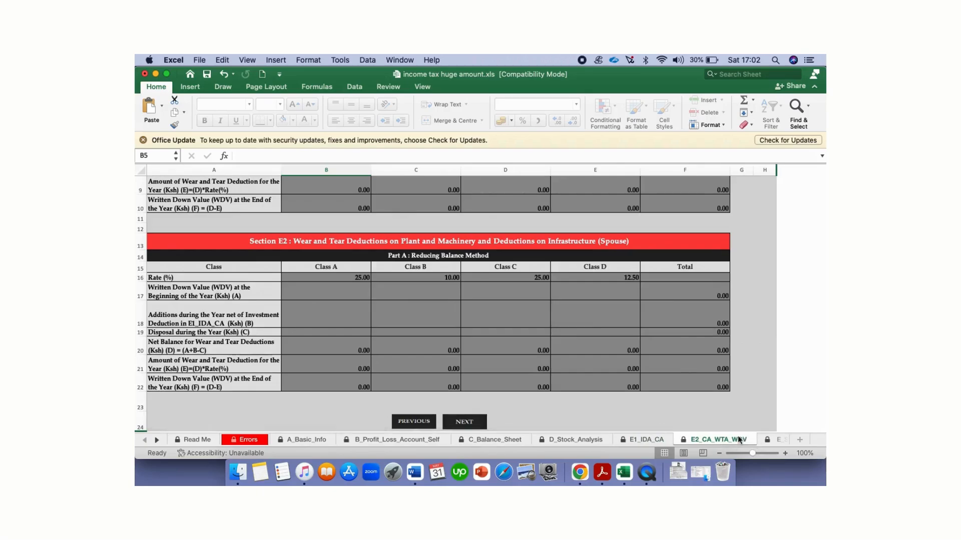
left_click(765, 439)
left_click(760, 440)
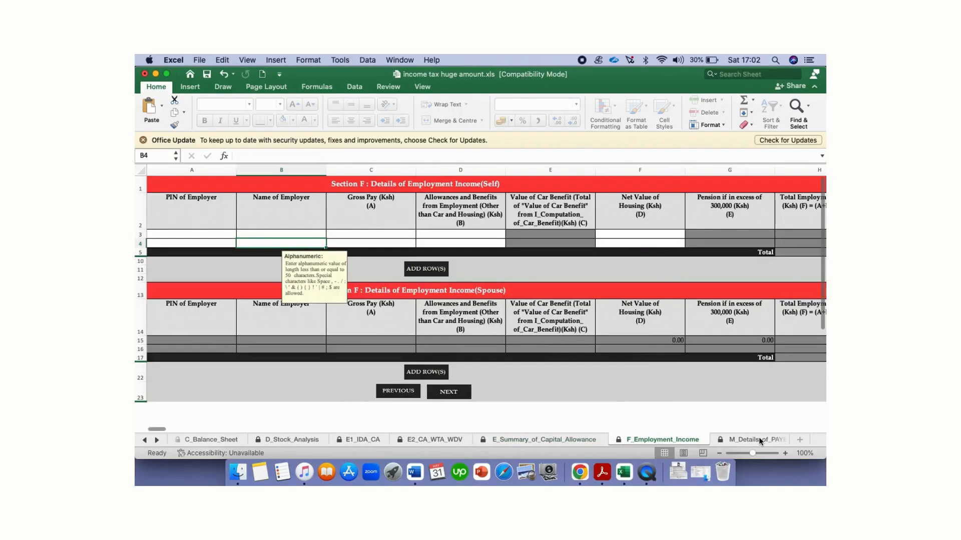
left_click(759, 439)
left_click(759, 440)
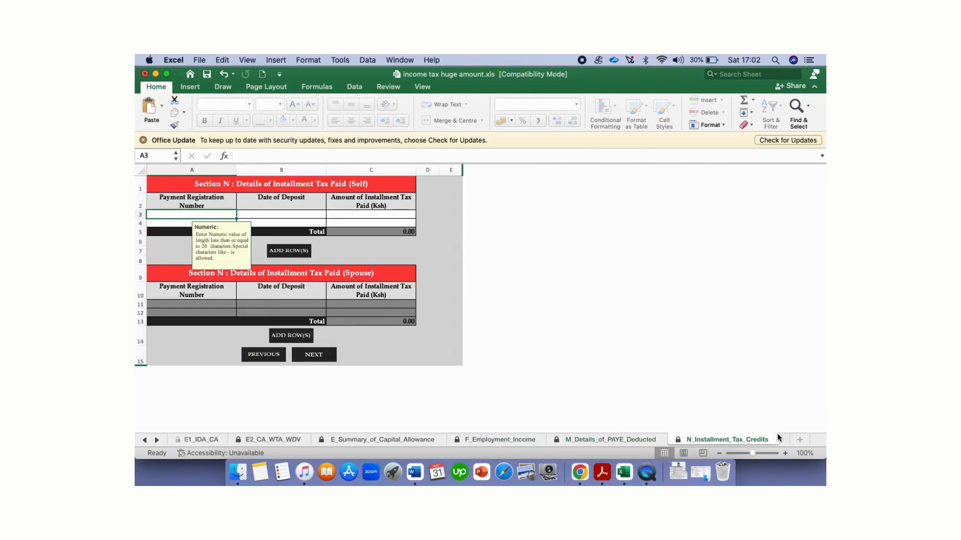
left_click(783, 440)
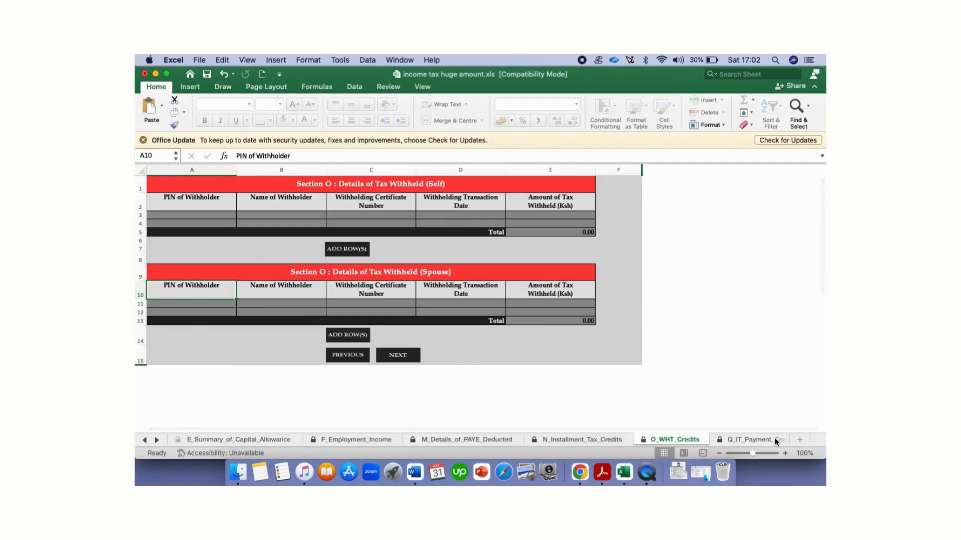
left_click(777, 440)
left_click(756, 439)
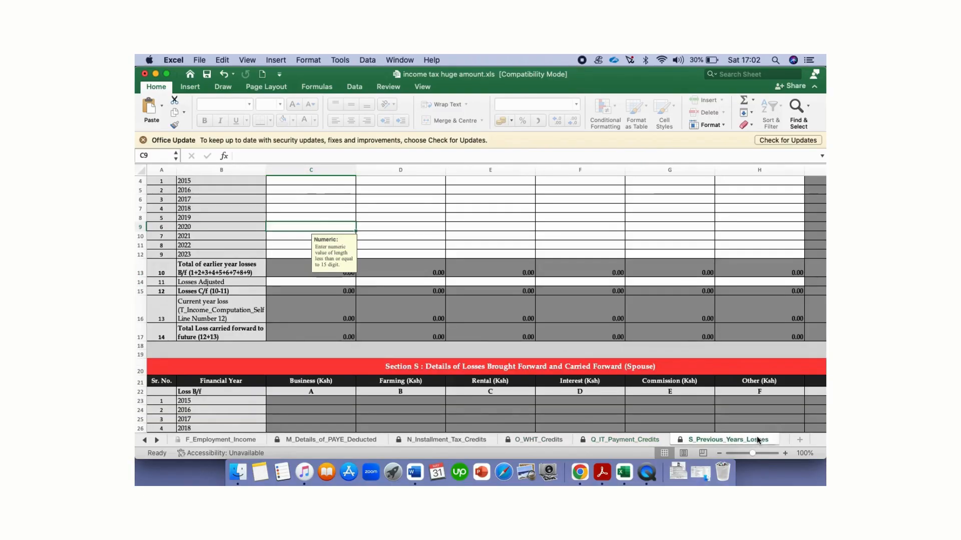
left_click(784, 440)
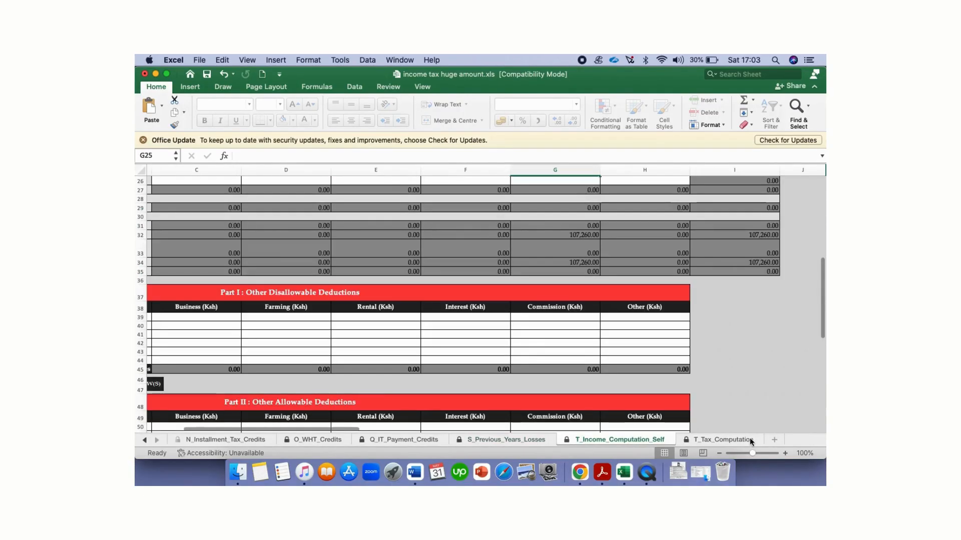
Step: On T_Tax_Computation, check the 28,800 Personal Relief in C21
left_click(759, 439)
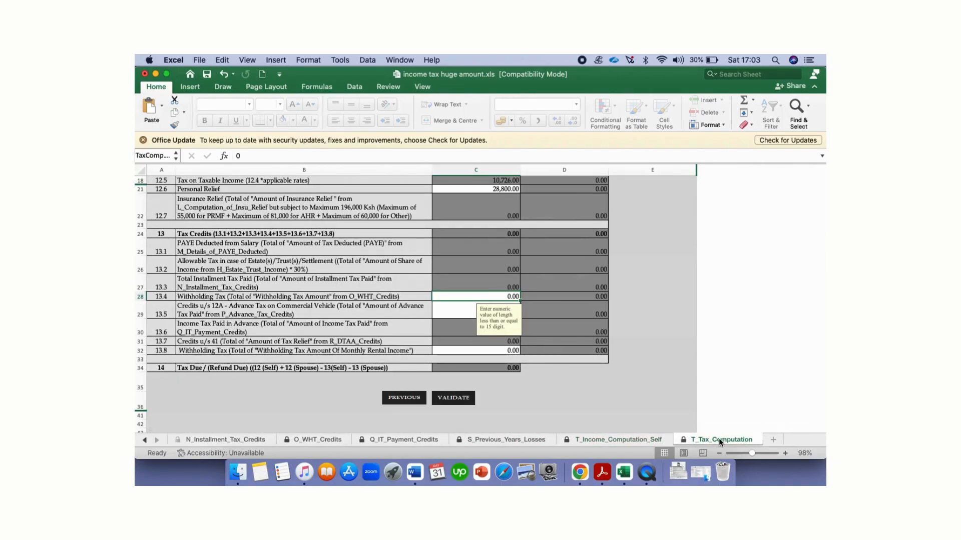
scroll(566, 291, "up", 5)
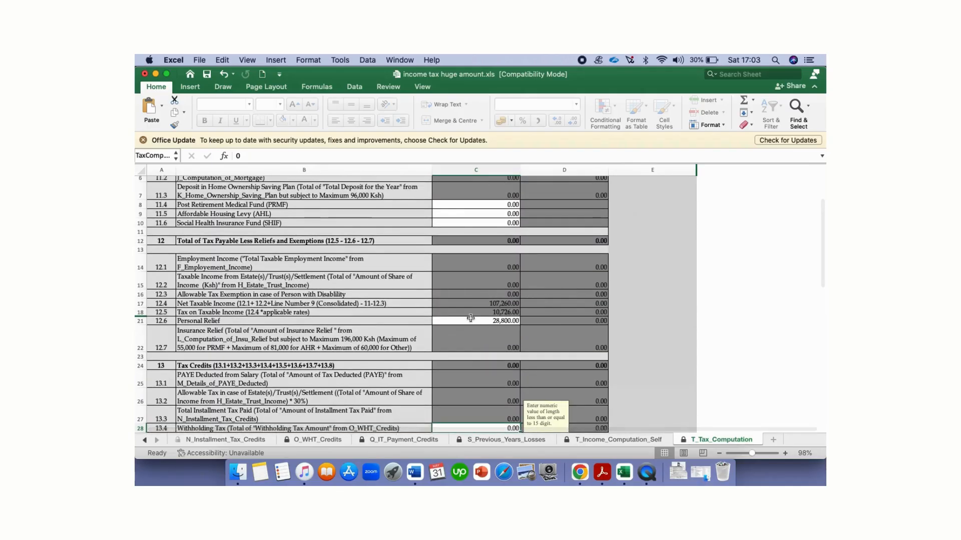
scroll(470, 318, "up", 3)
scroll(470, 318, "down", 3)
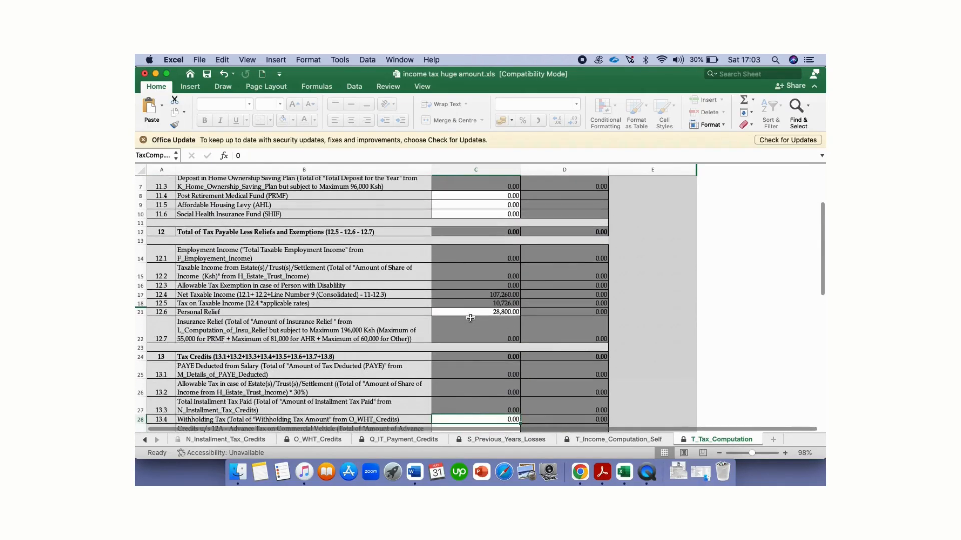
scroll(471, 318, "down", 2)
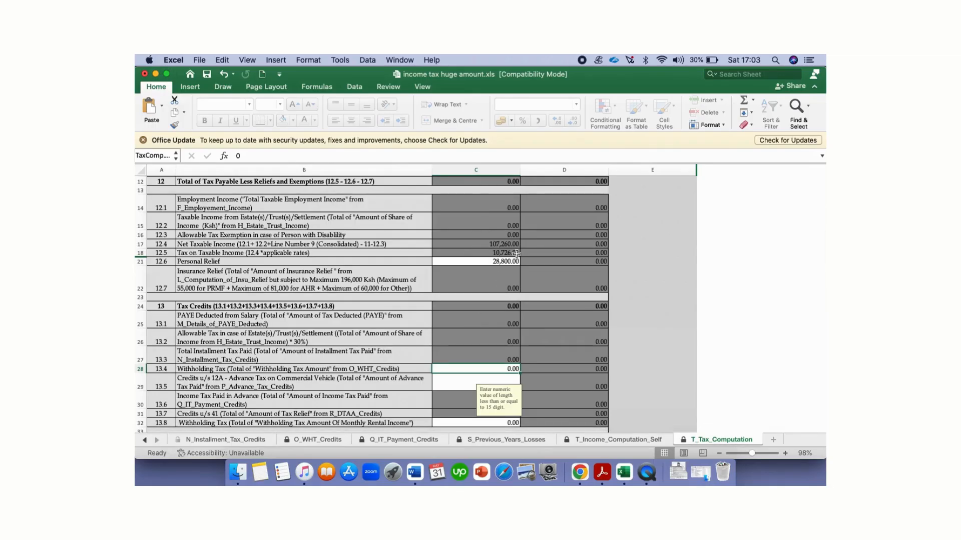
left_click(491, 263)
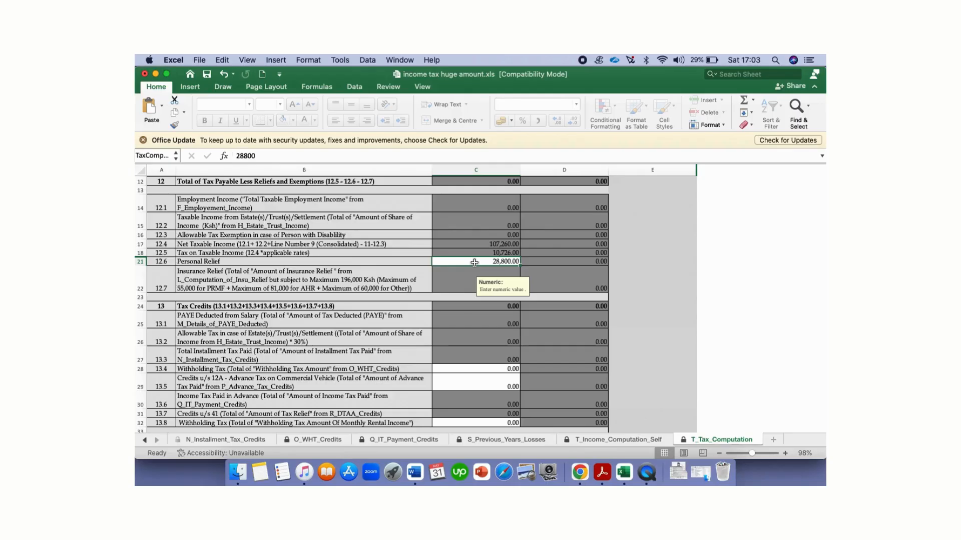
Step: Begin entering the 7113 withholding tax credit in C28, correcting the mistyped digit
scroll(486, 327, "down", 3)
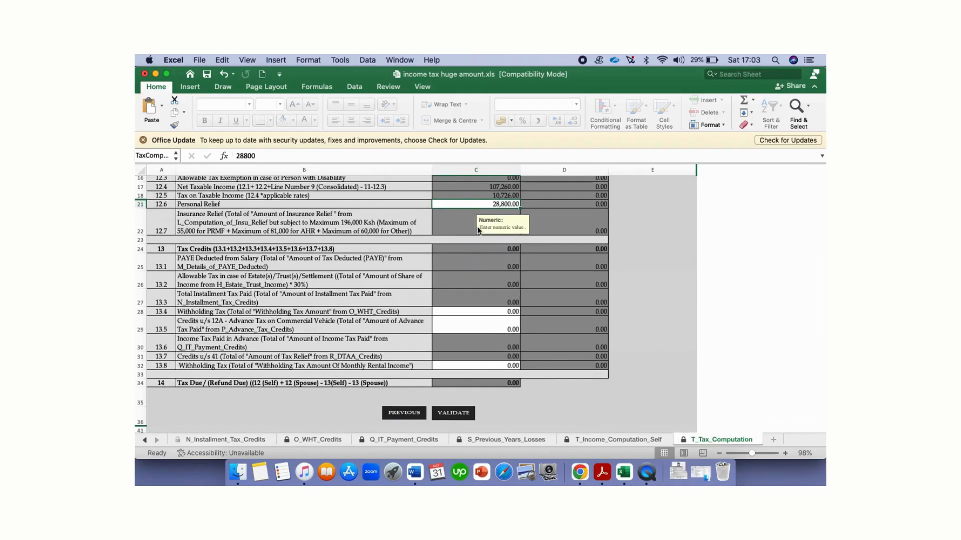
scroll(478, 293, "down", 2)
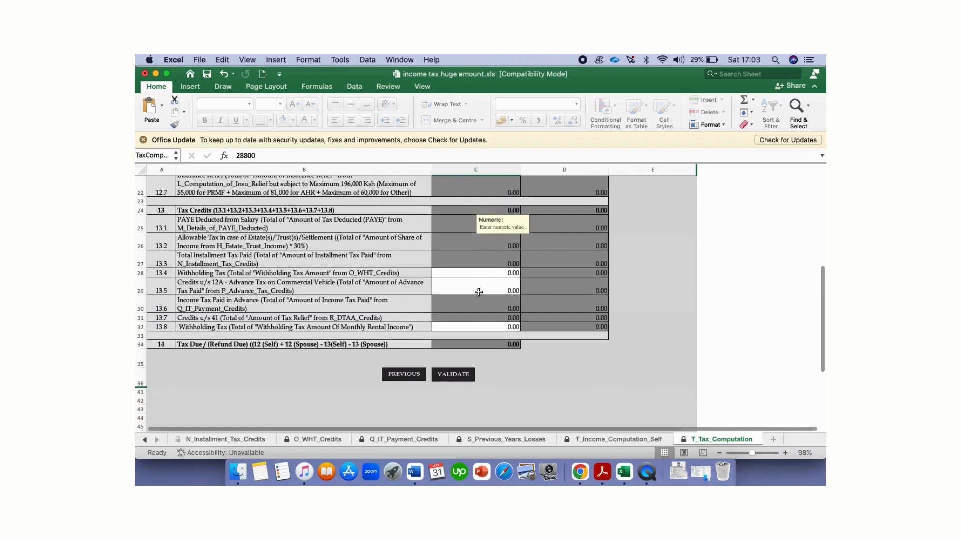
scroll(477, 270, "up", 4)
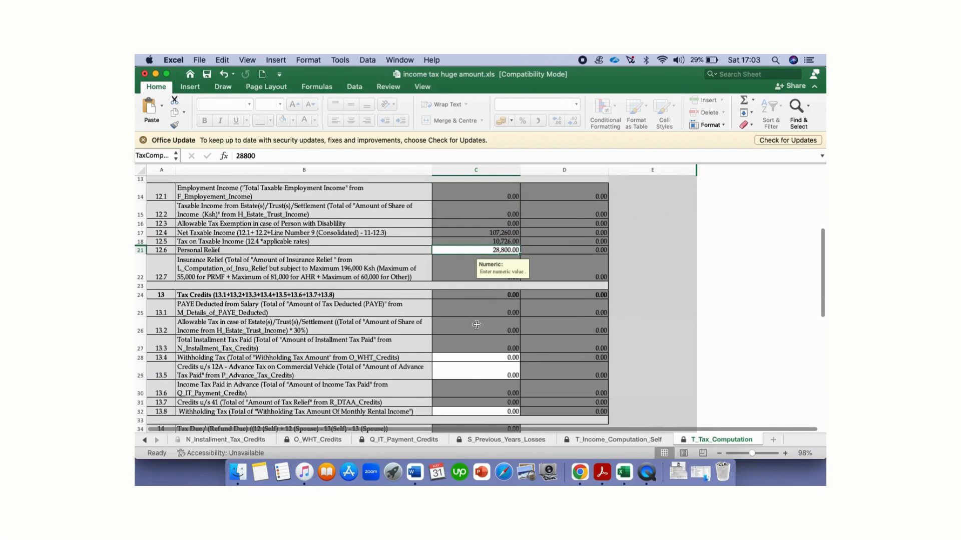
scroll(489, 359, "down", 3)
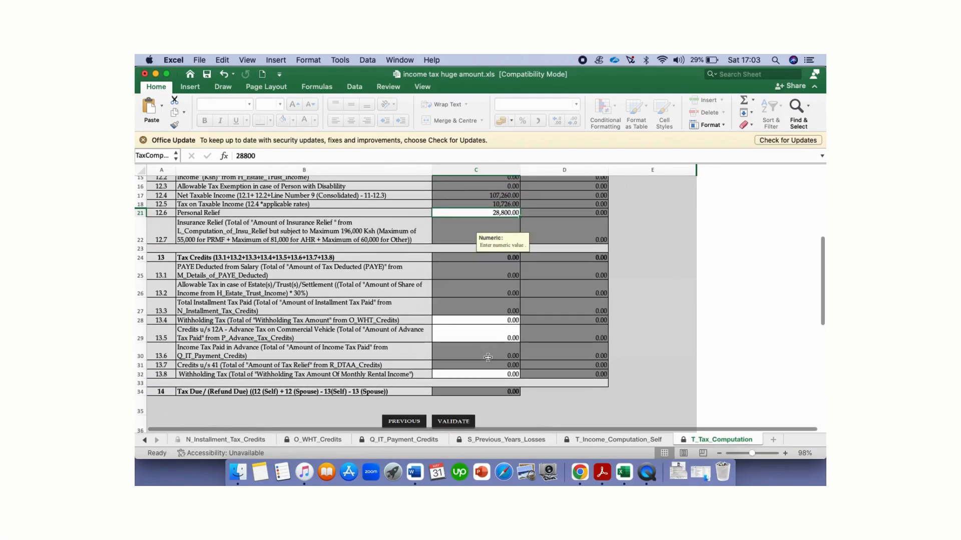
scroll(460, 311, "down", 2)
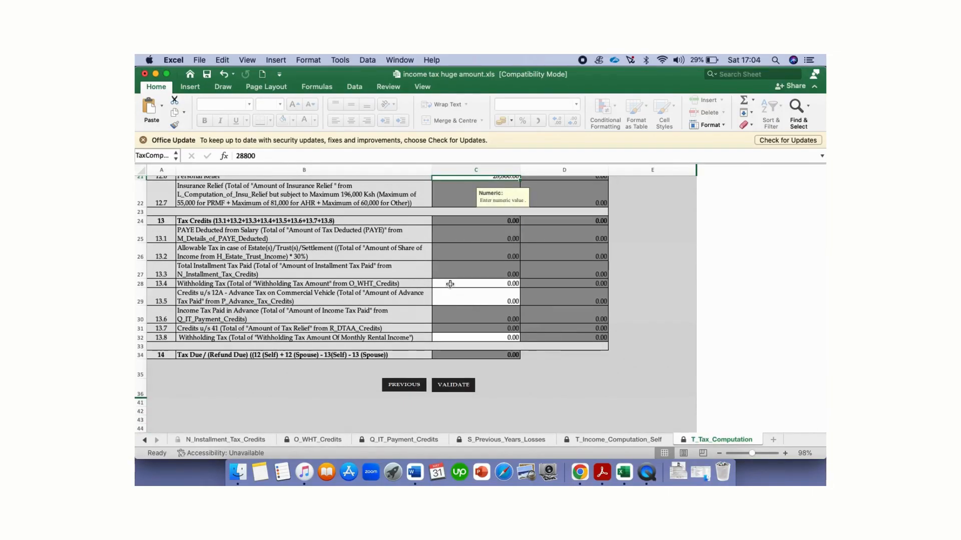
left_click(450, 284)
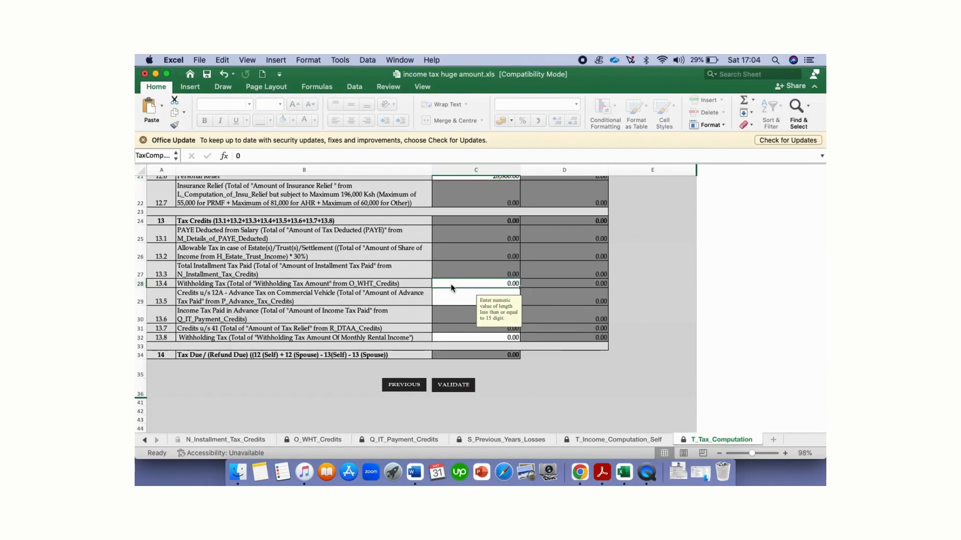
type("711")
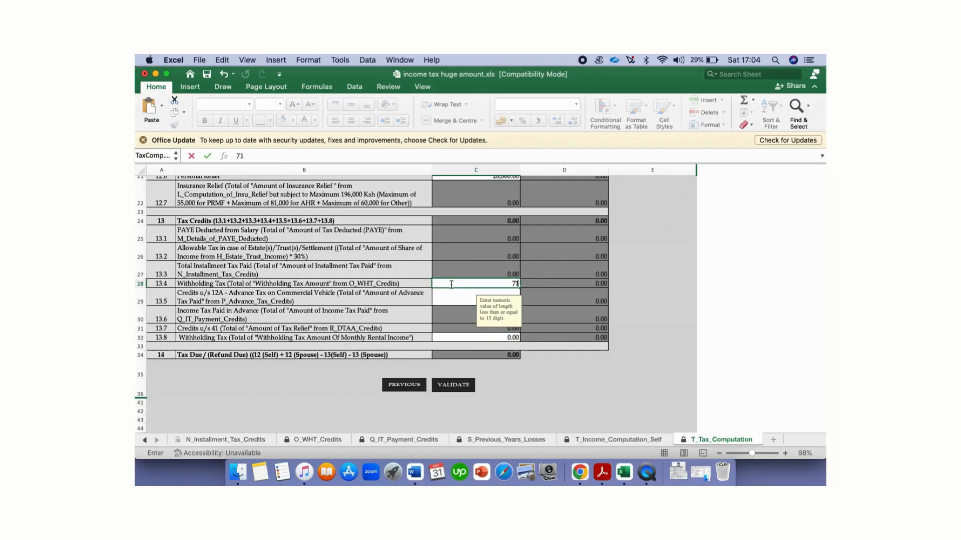
type("4")
key("BackSpace")
Step: Complete the 7,113 withholding tax entry, validate the return and generate the upload file
type("3")
left_click(453, 283)
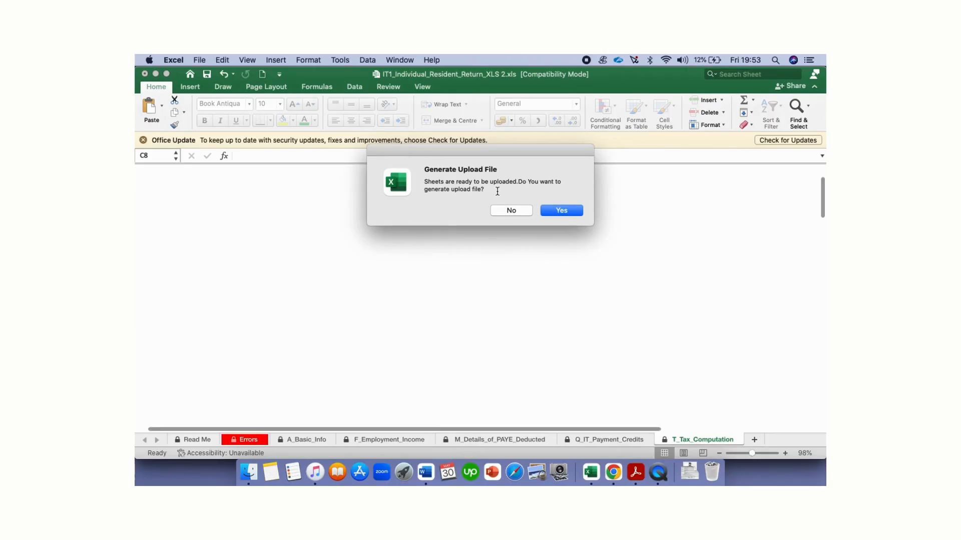
left_click(560, 211)
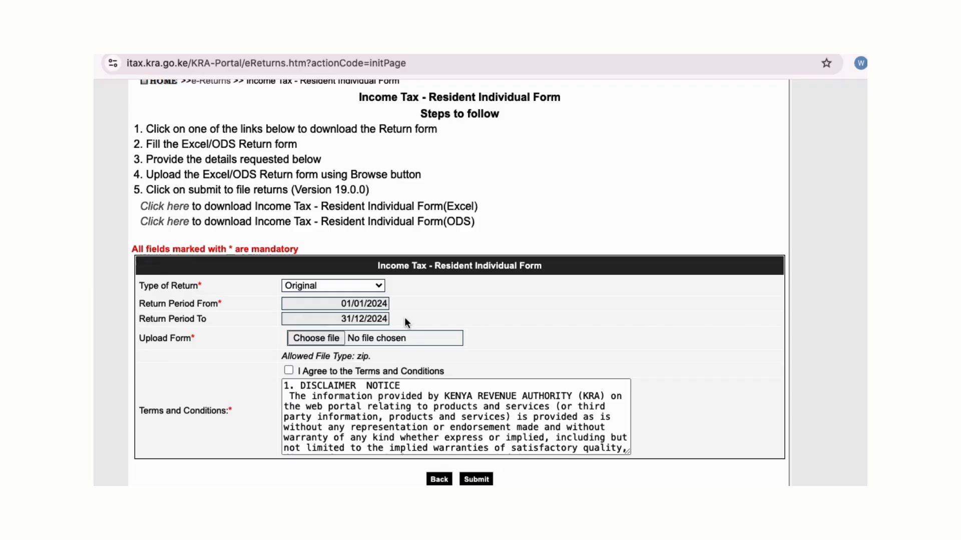
Step: Attach today's generated ITR zip from Documents as the return's upload file
left_click(323, 340)
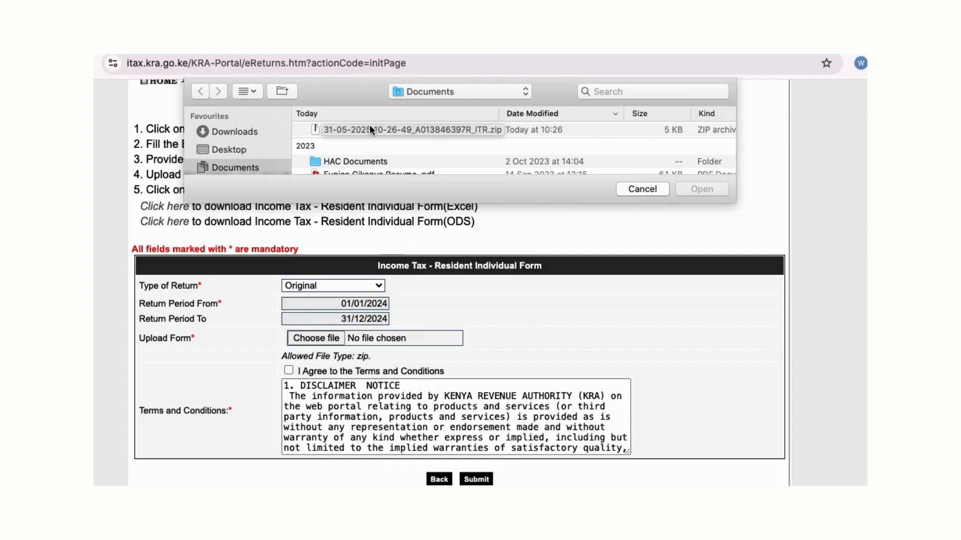
left_click(323, 128)
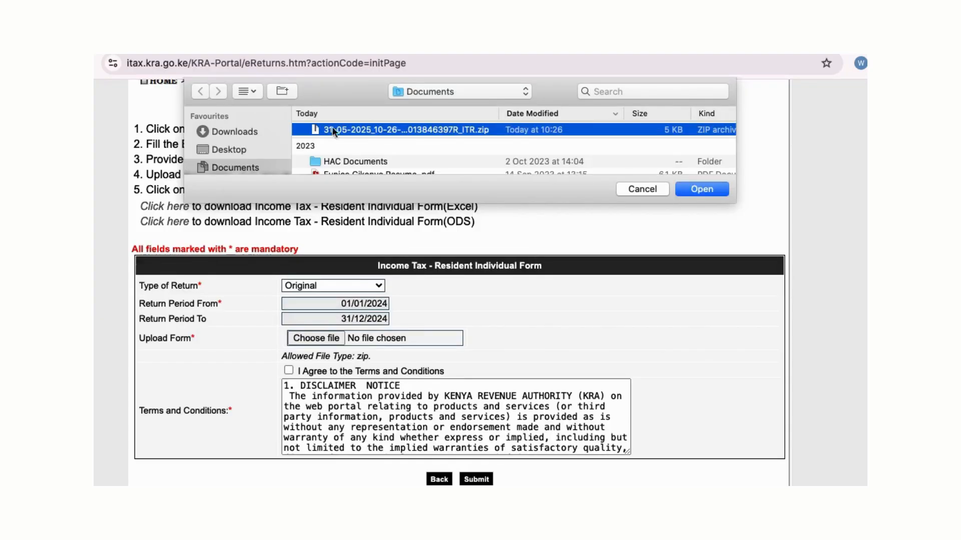
left_click(702, 190)
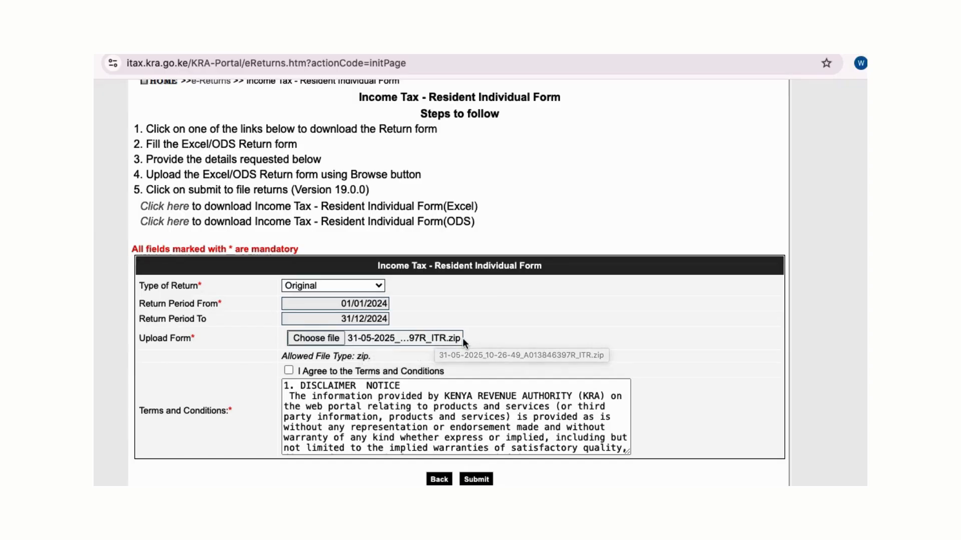
Step: Agree to the Terms and Conditions, submit the return, and confirm the upload prompt
scroll(475, 335, "down", 1)
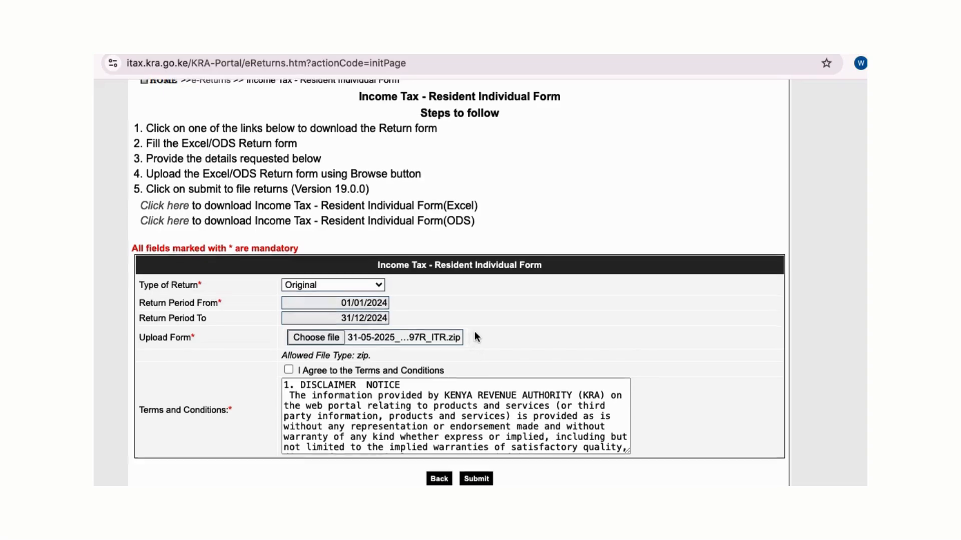
left_click(289, 369)
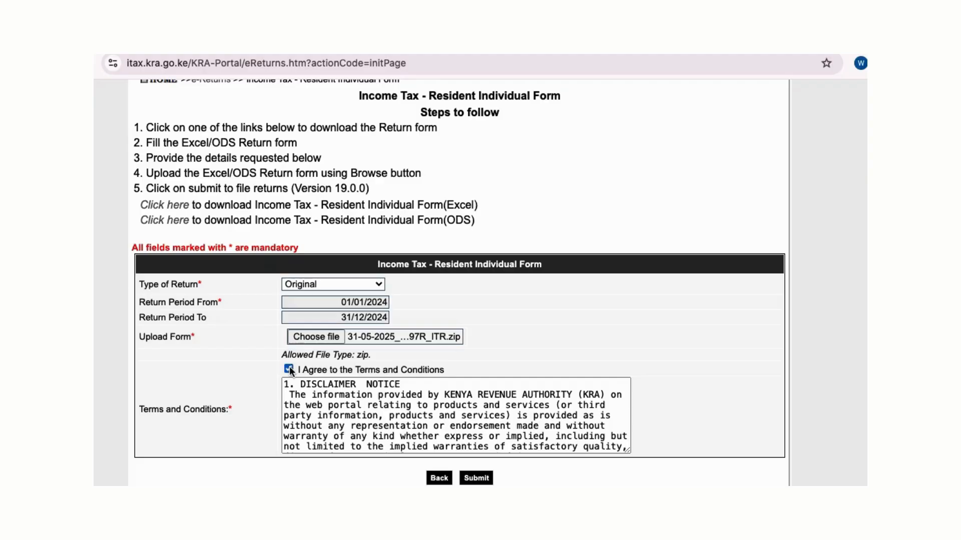
left_click(476, 478)
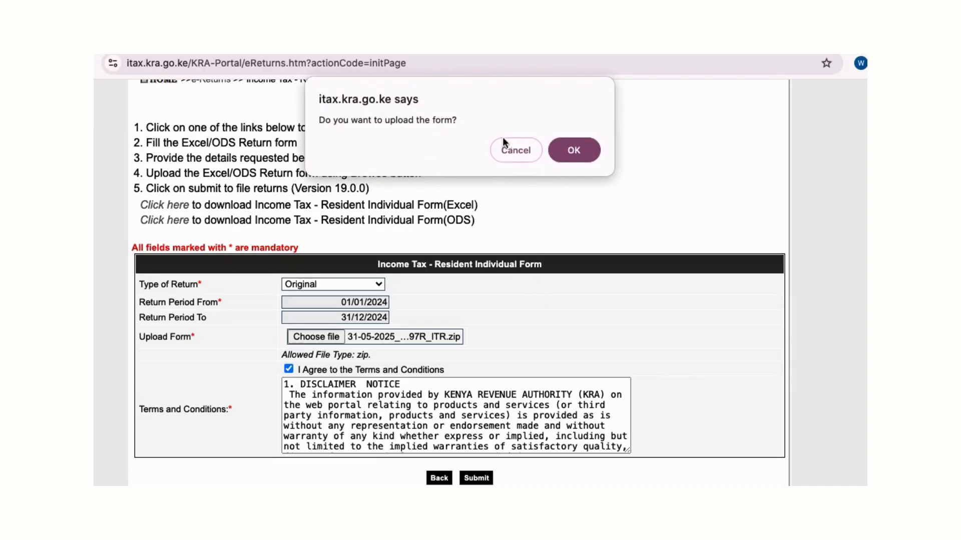
left_click(574, 152)
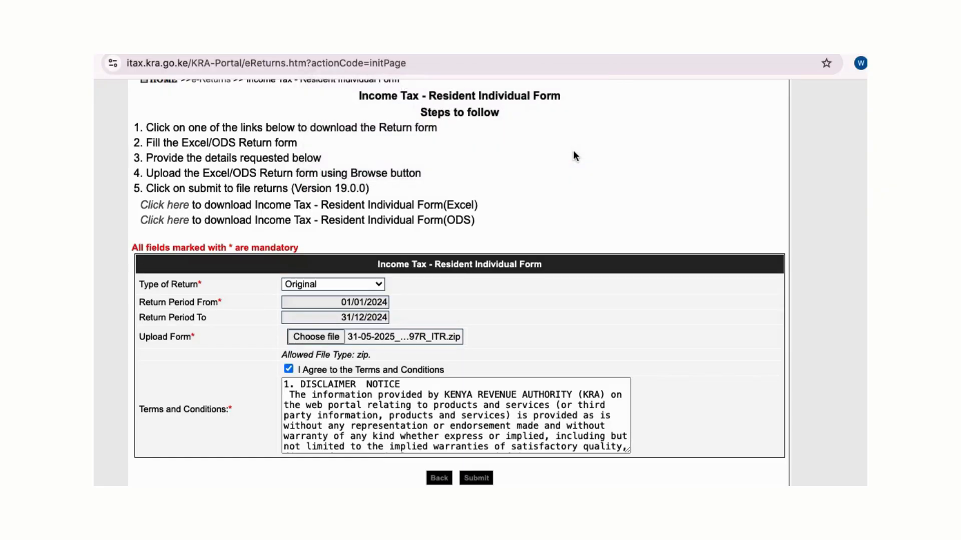